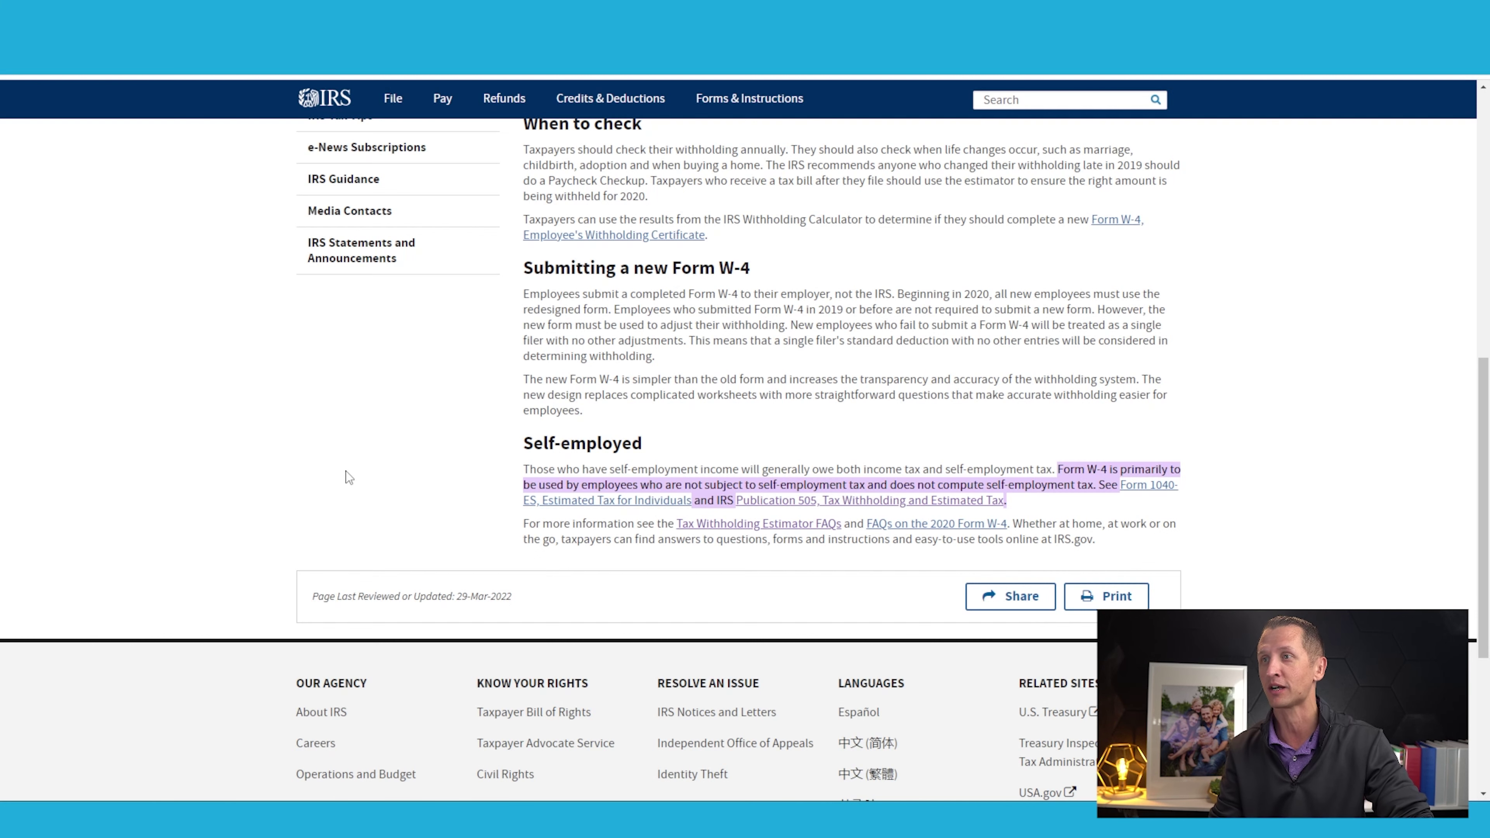
# - Scroll down the About You page showing Married filing jointly and a Yes paycheck job
pyautogui.scroll(-2, 594, 482)
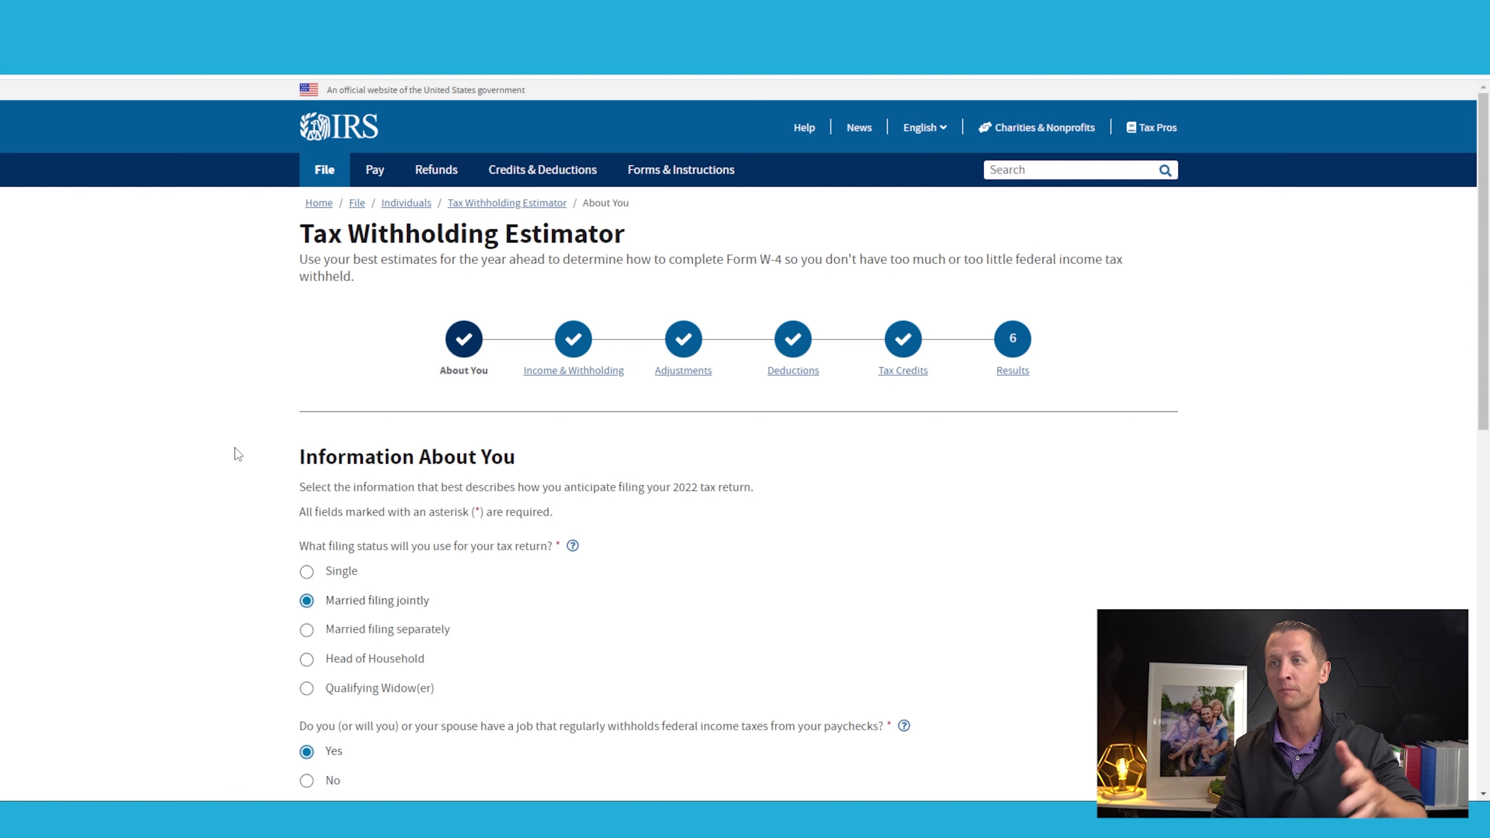
# - Advance to the Income & Withholding step and scroll through the job paystub fields
pyautogui.scroll(-8, 235, 447)
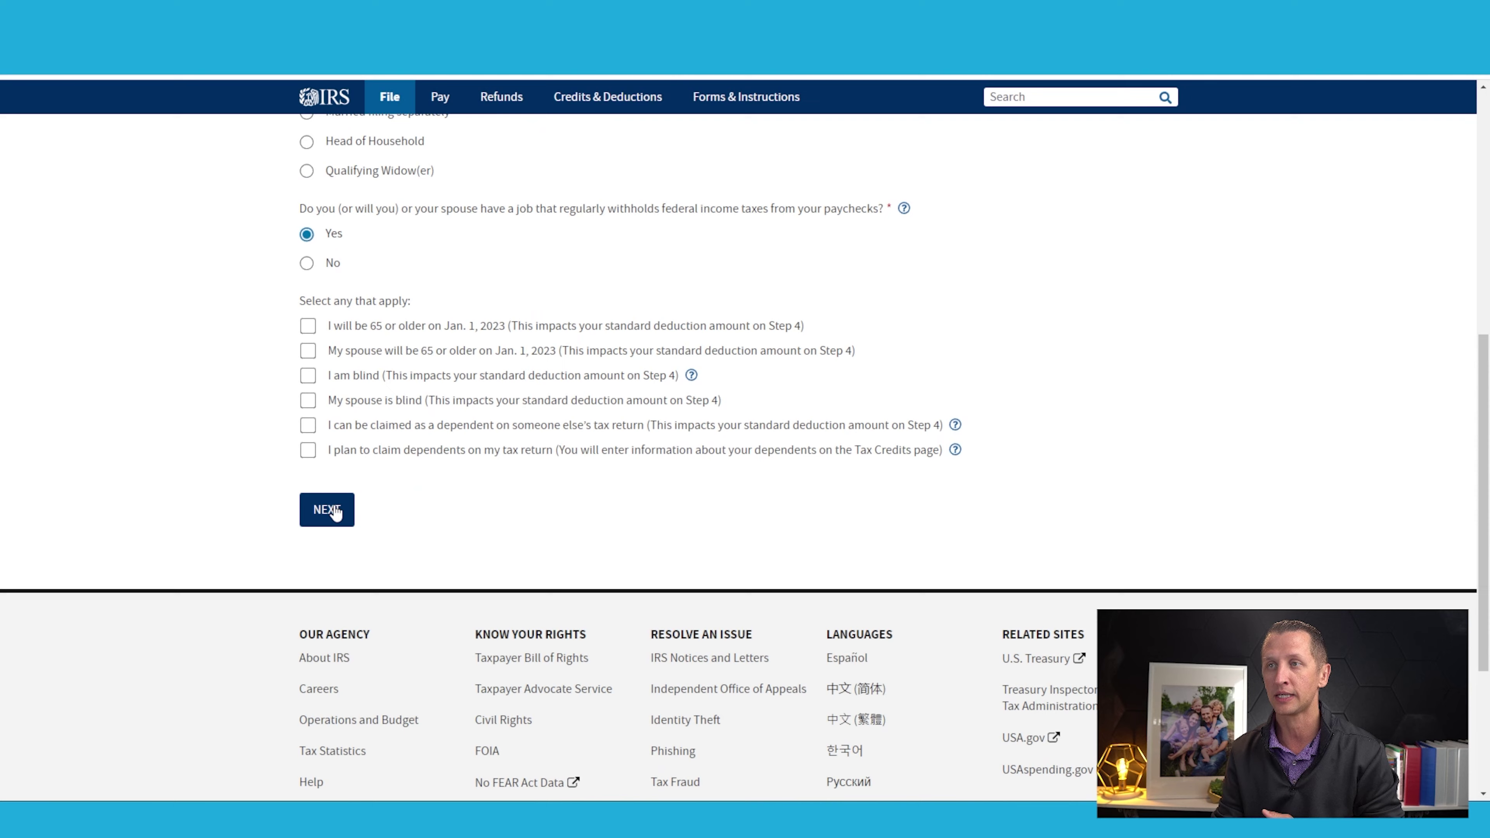
pyautogui.click(336, 505)
pyautogui.scroll(-7, 161, 419)
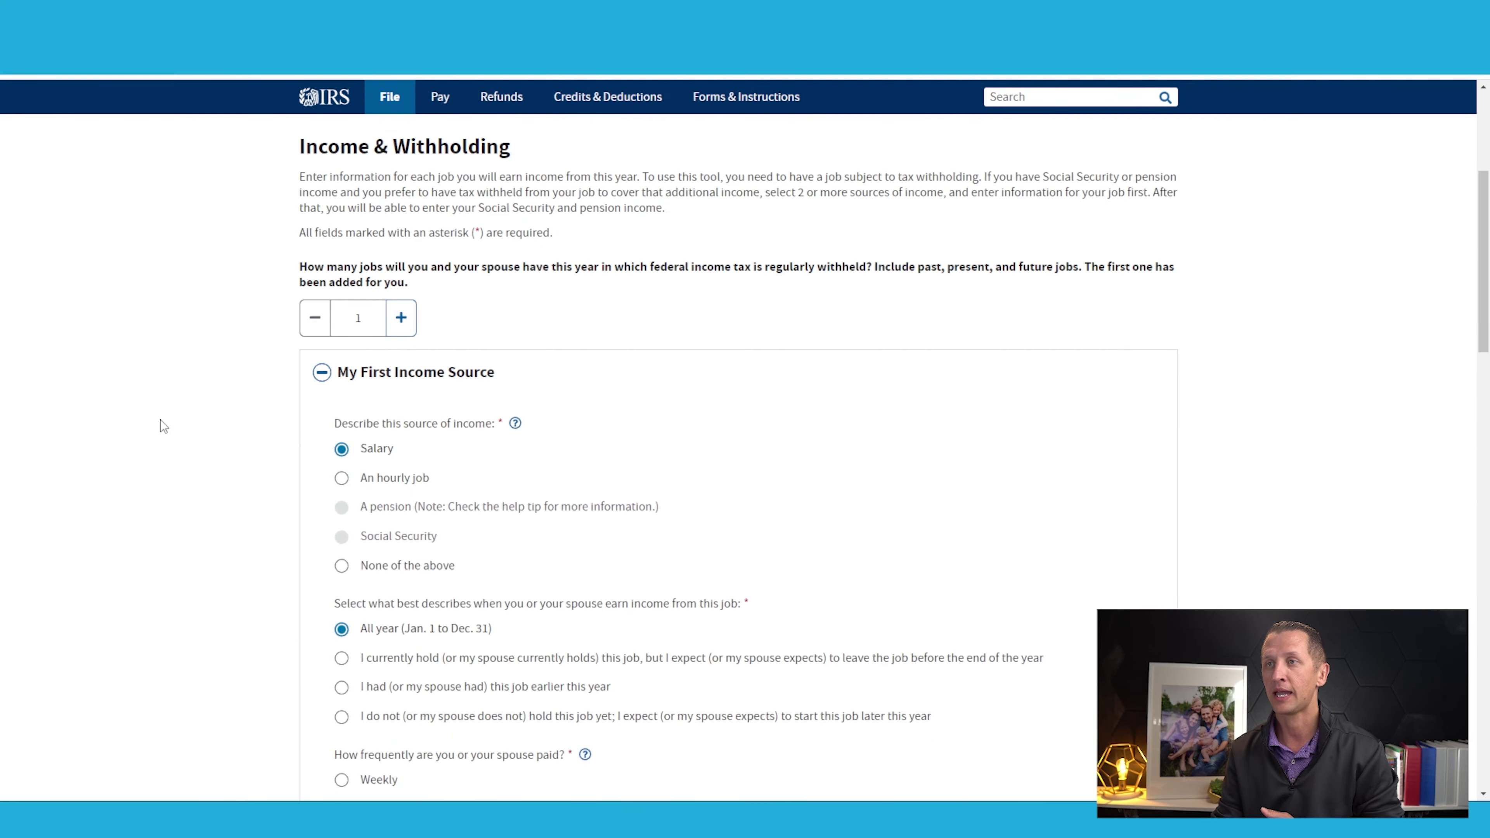
pyautogui.scroll(-8, 158, 418)
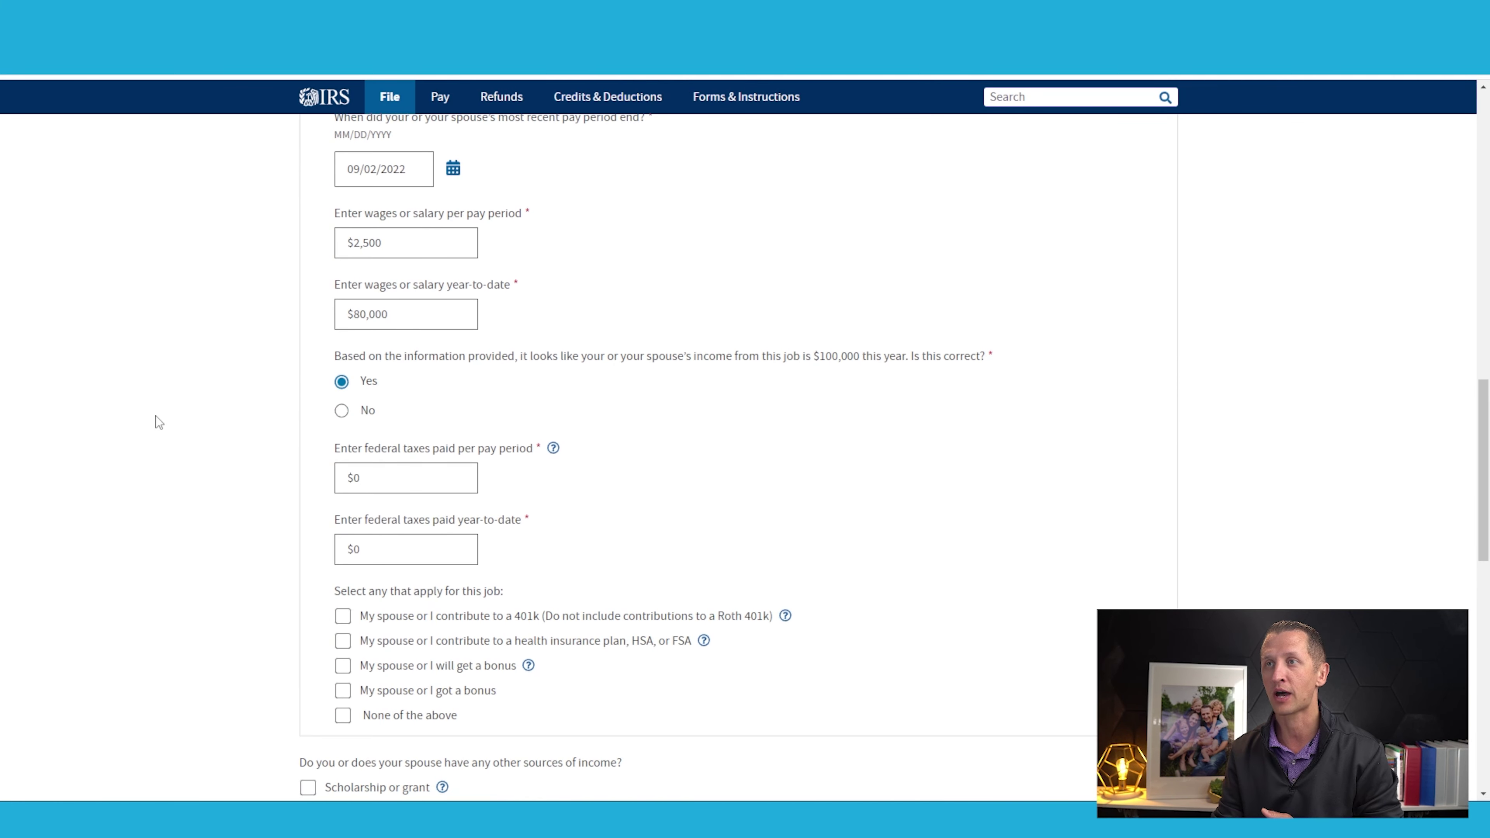
pyautogui.scroll(-7, 156, 424)
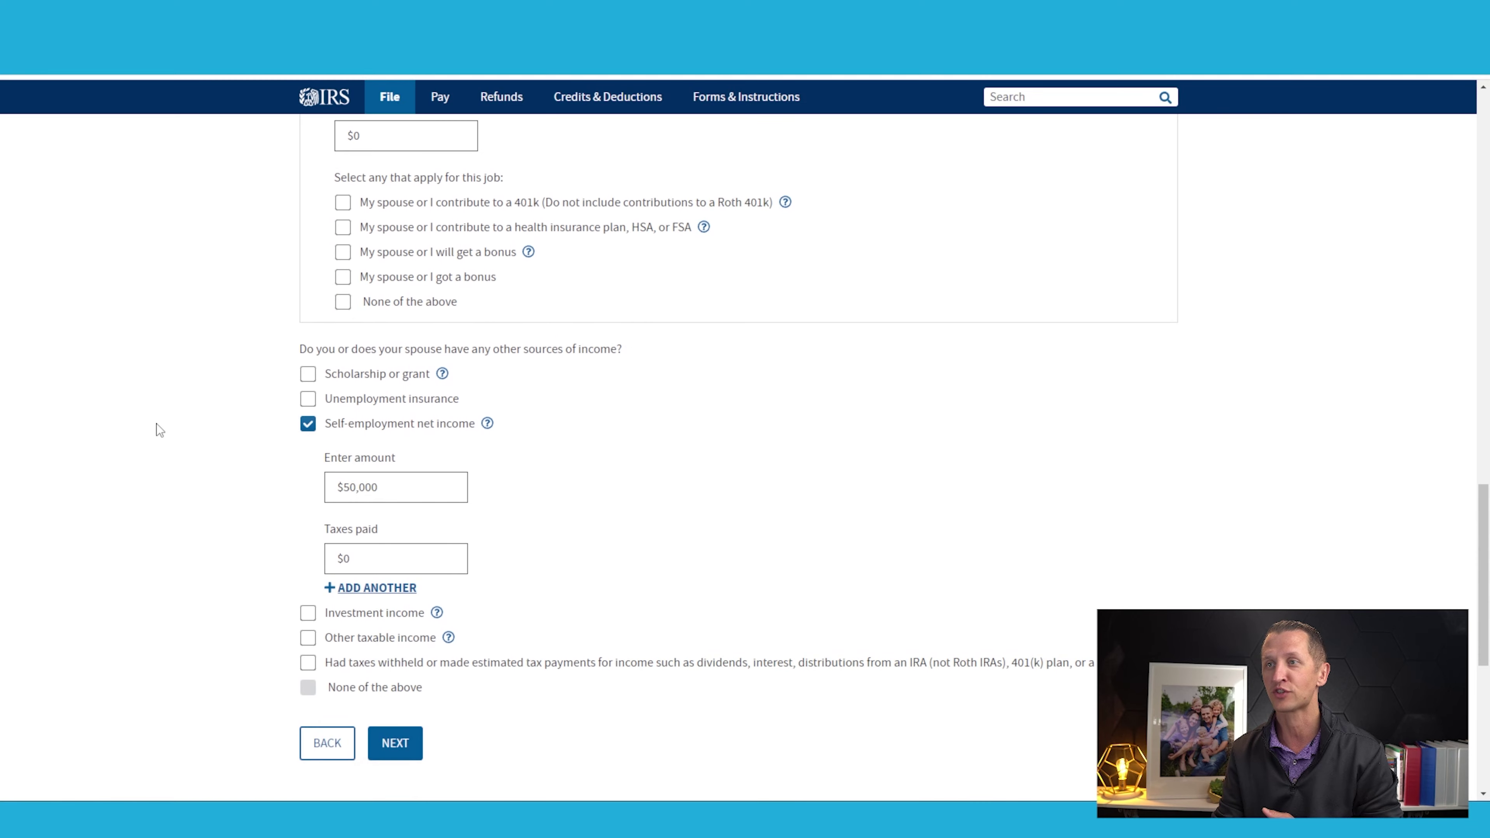
pyautogui.scroll(-3, 252, 397)
pyautogui.scroll(12, 251, 394)
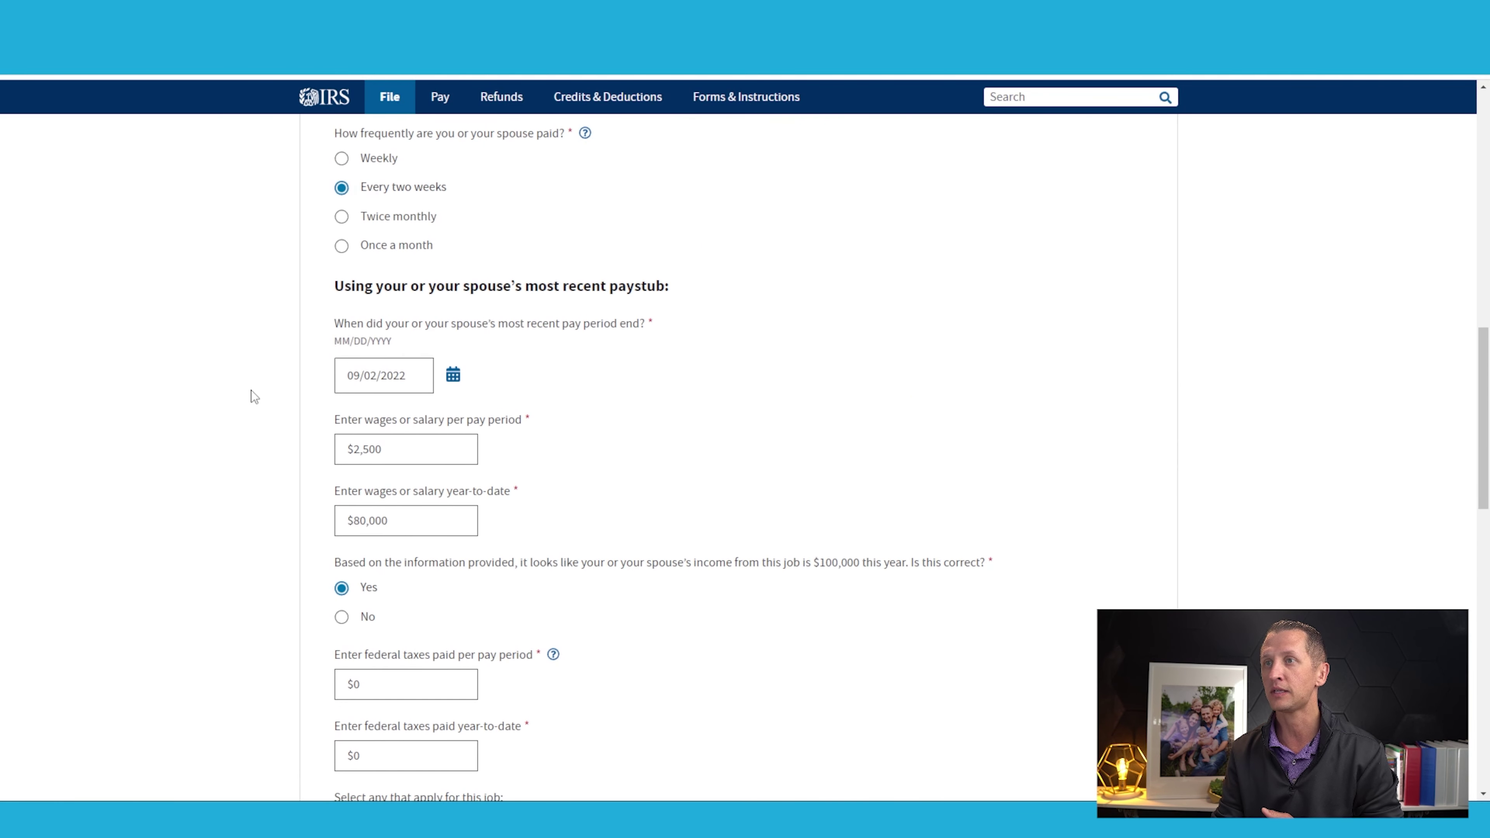
# - Point out the $100,000 projected income, $80,000 year-to-date and $2,500 per-period wages
pyautogui.moveTo(725, 566); pyautogui.dragTo(877, 568)
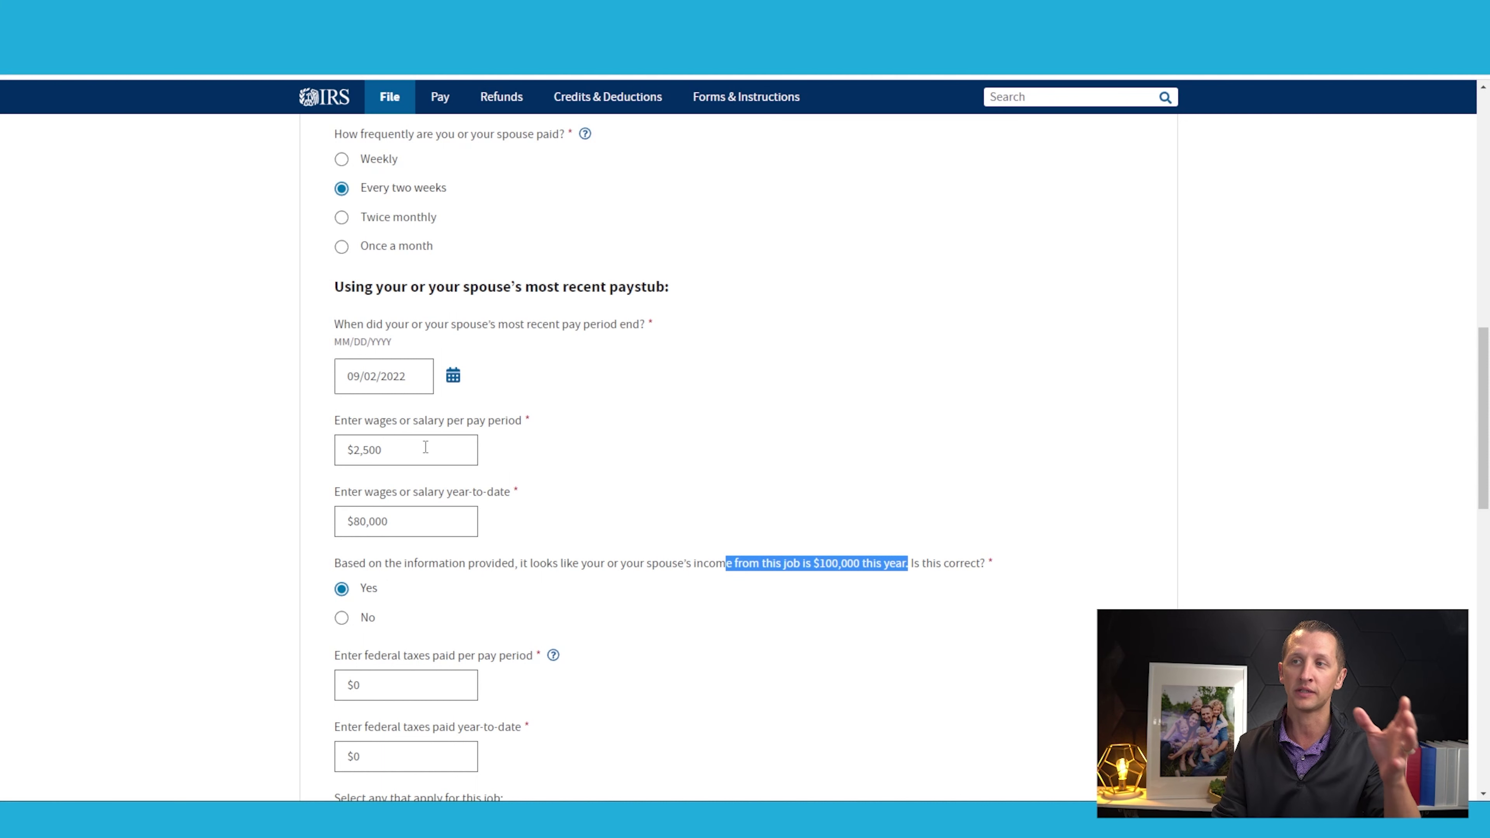
pyautogui.click(412, 519)
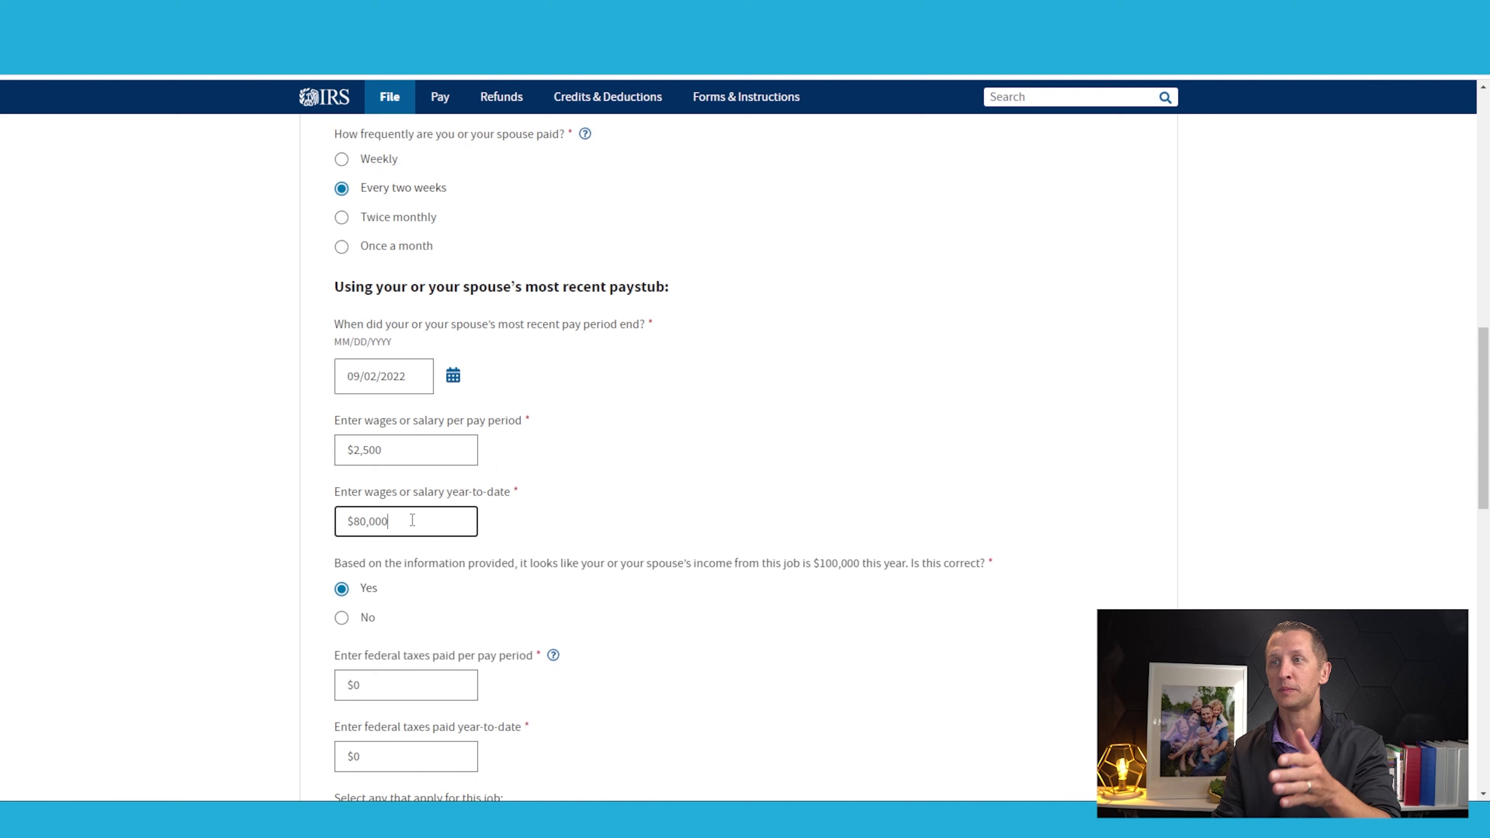
pyautogui.click(403, 439)
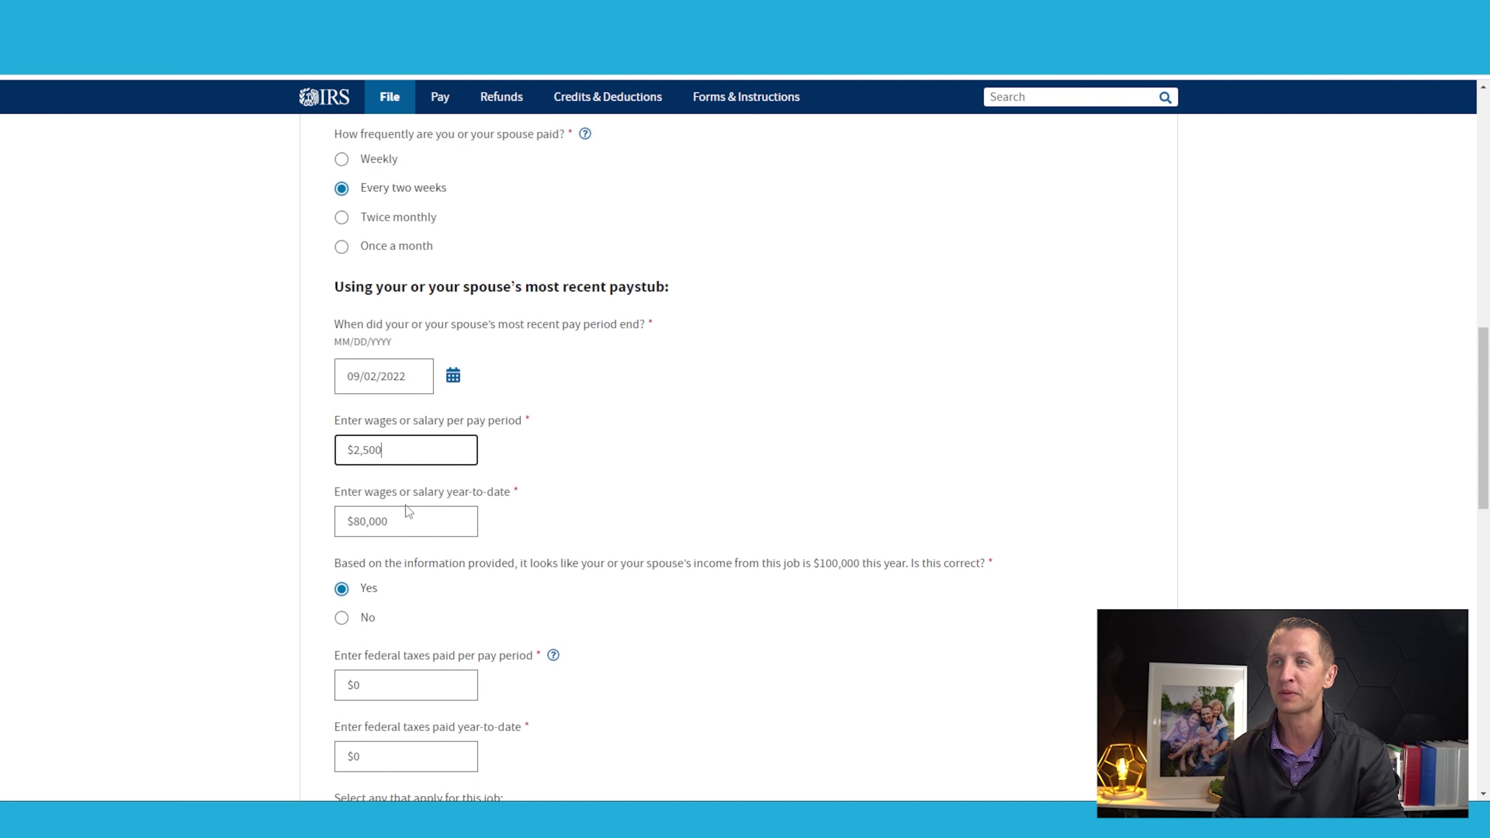
pyautogui.click(413, 521)
pyautogui.click(521, 531)
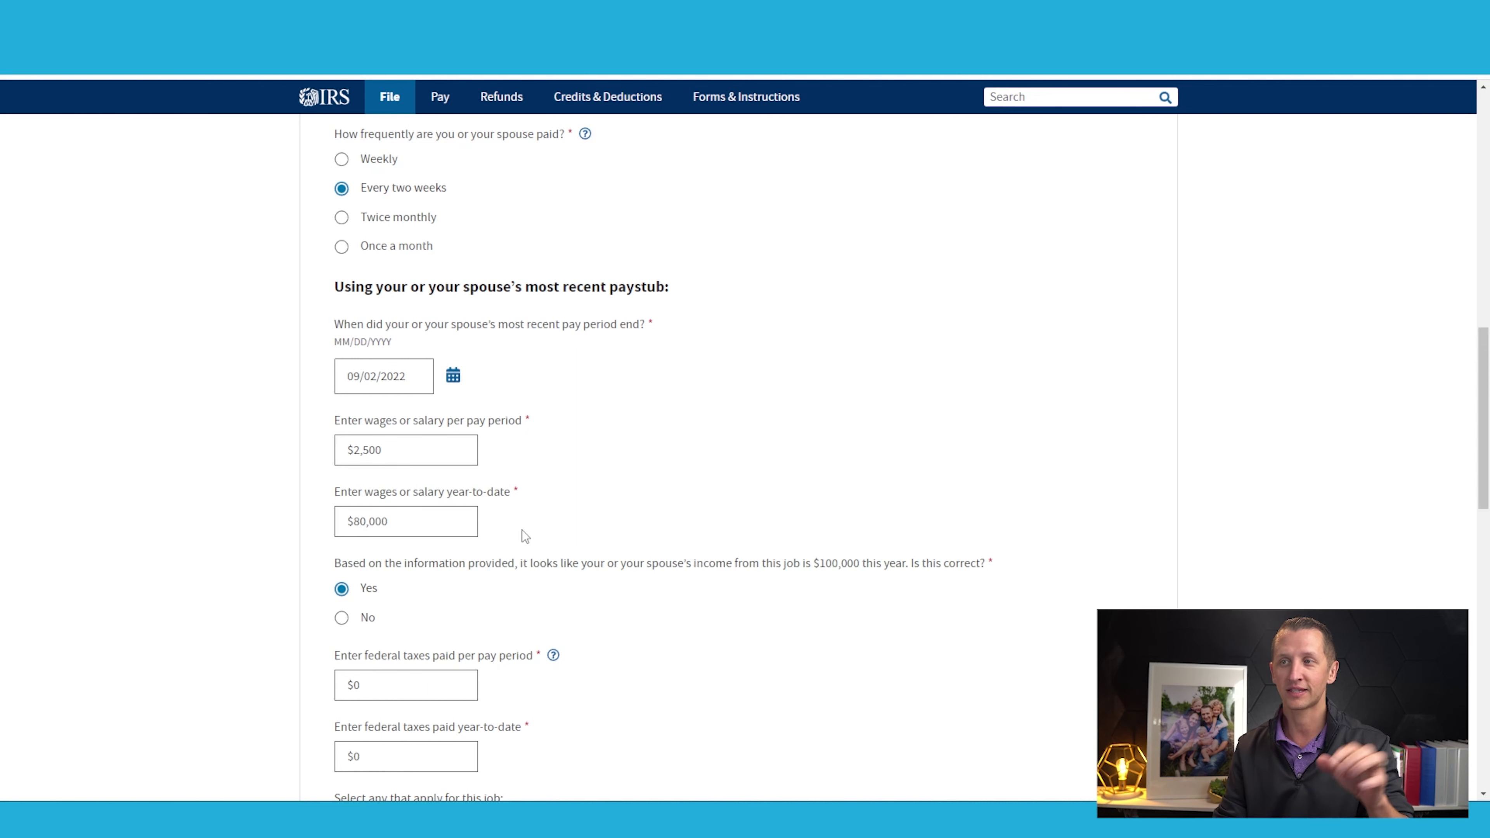
pyautogui.scroll(-5, 521, 531)
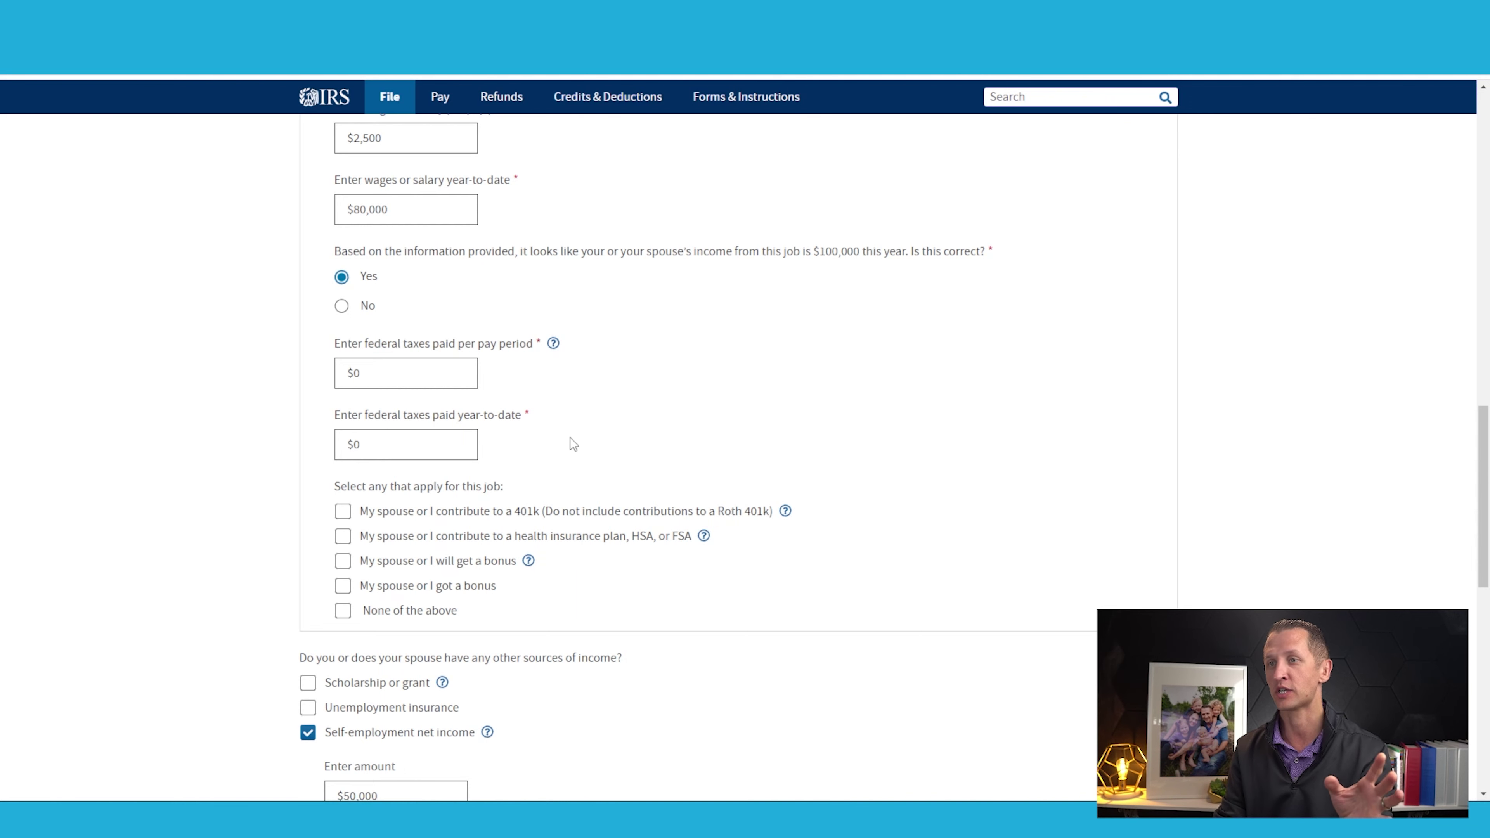
pyautogui.scroll(-7, 570, 438)
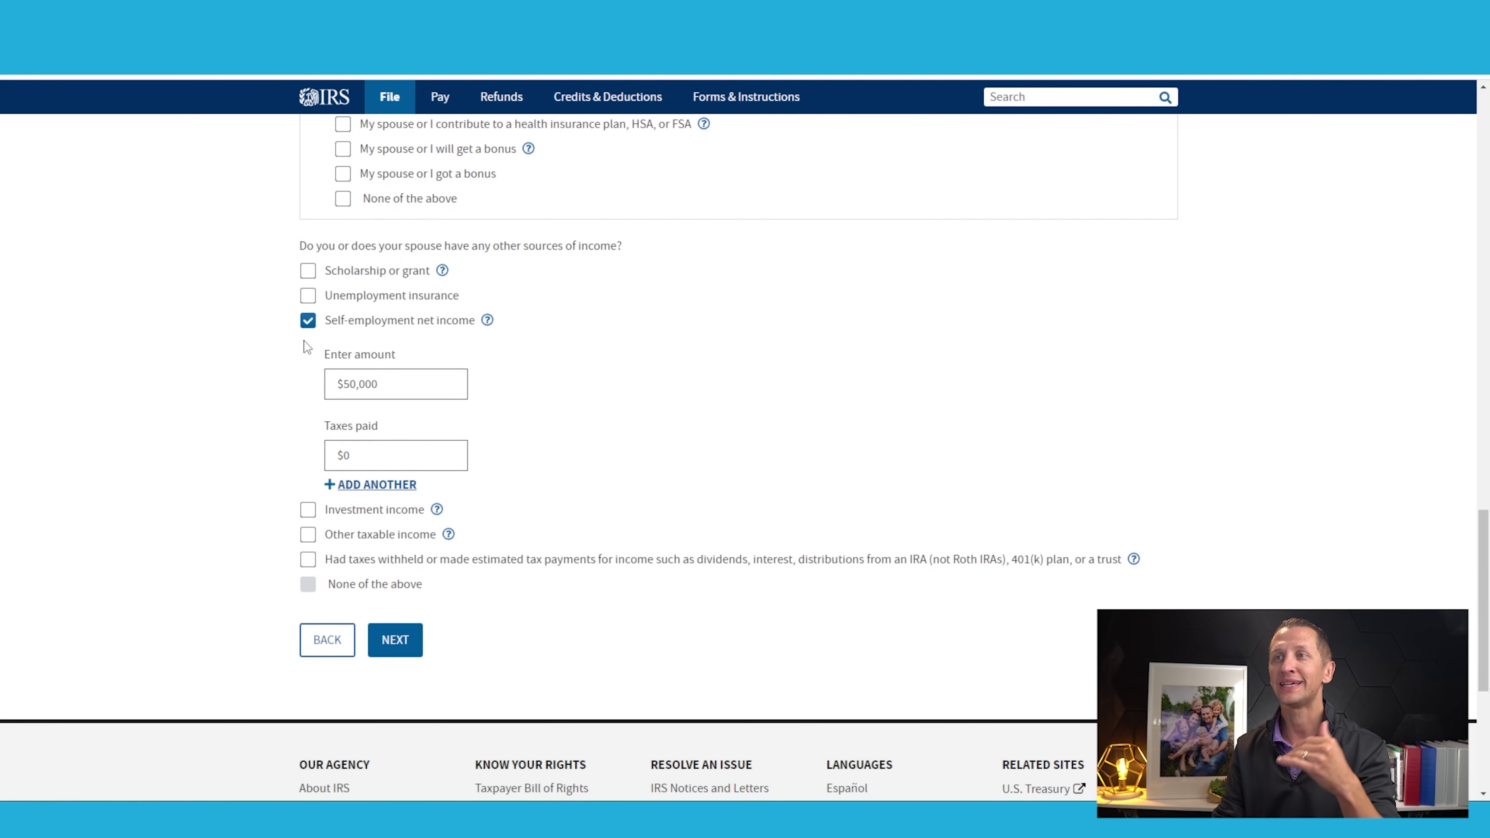
# - Toggle Self-employment net income off and on, leaving it switched on
pyautogui.click(309, 320)
pyautogui.click(309, 322)
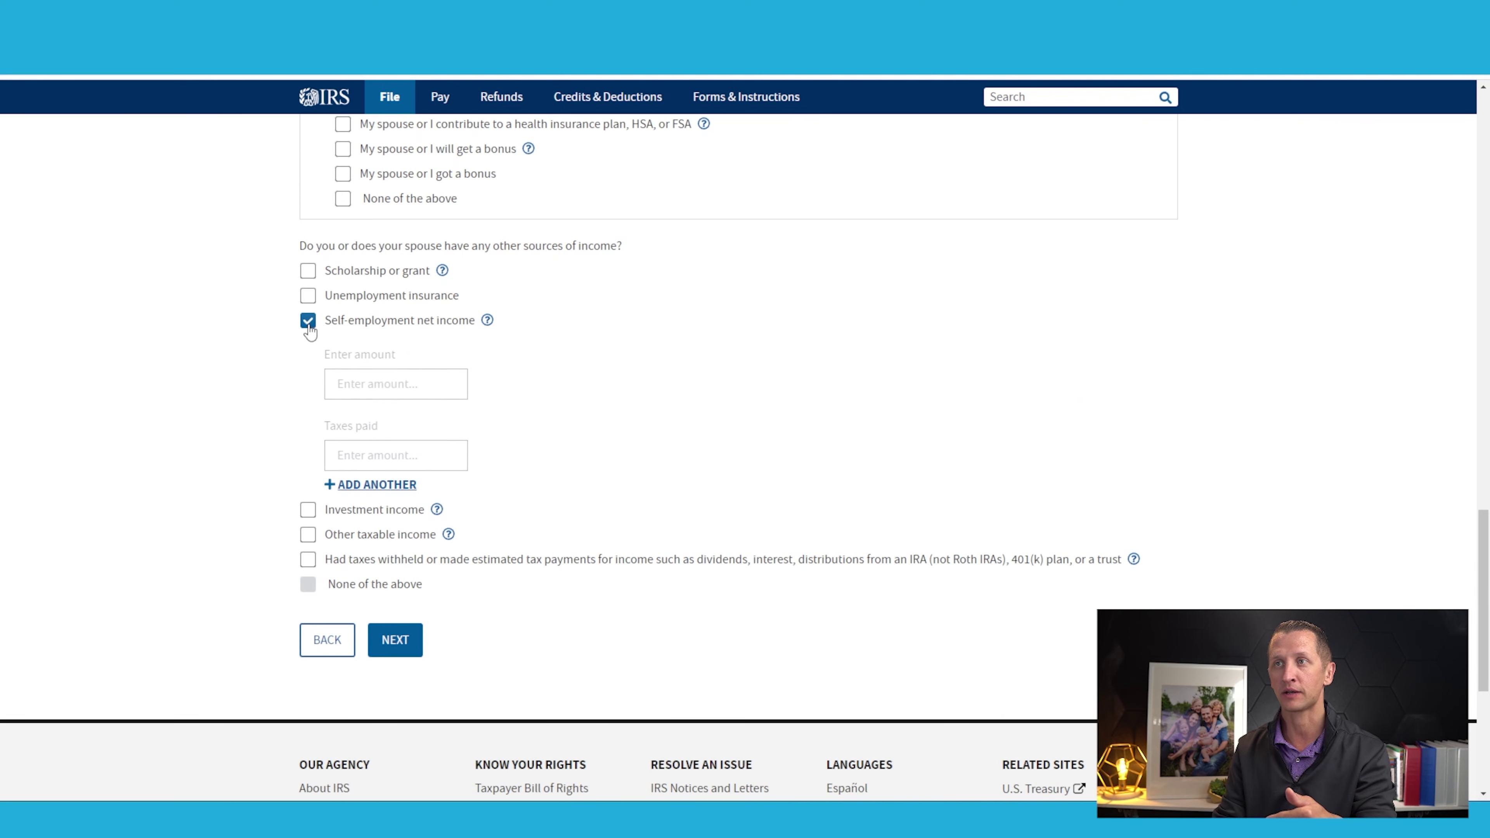
pyautogui.click(309, 322)
pyautogui.click(308, 322)
pyautogui.click(309, 322)
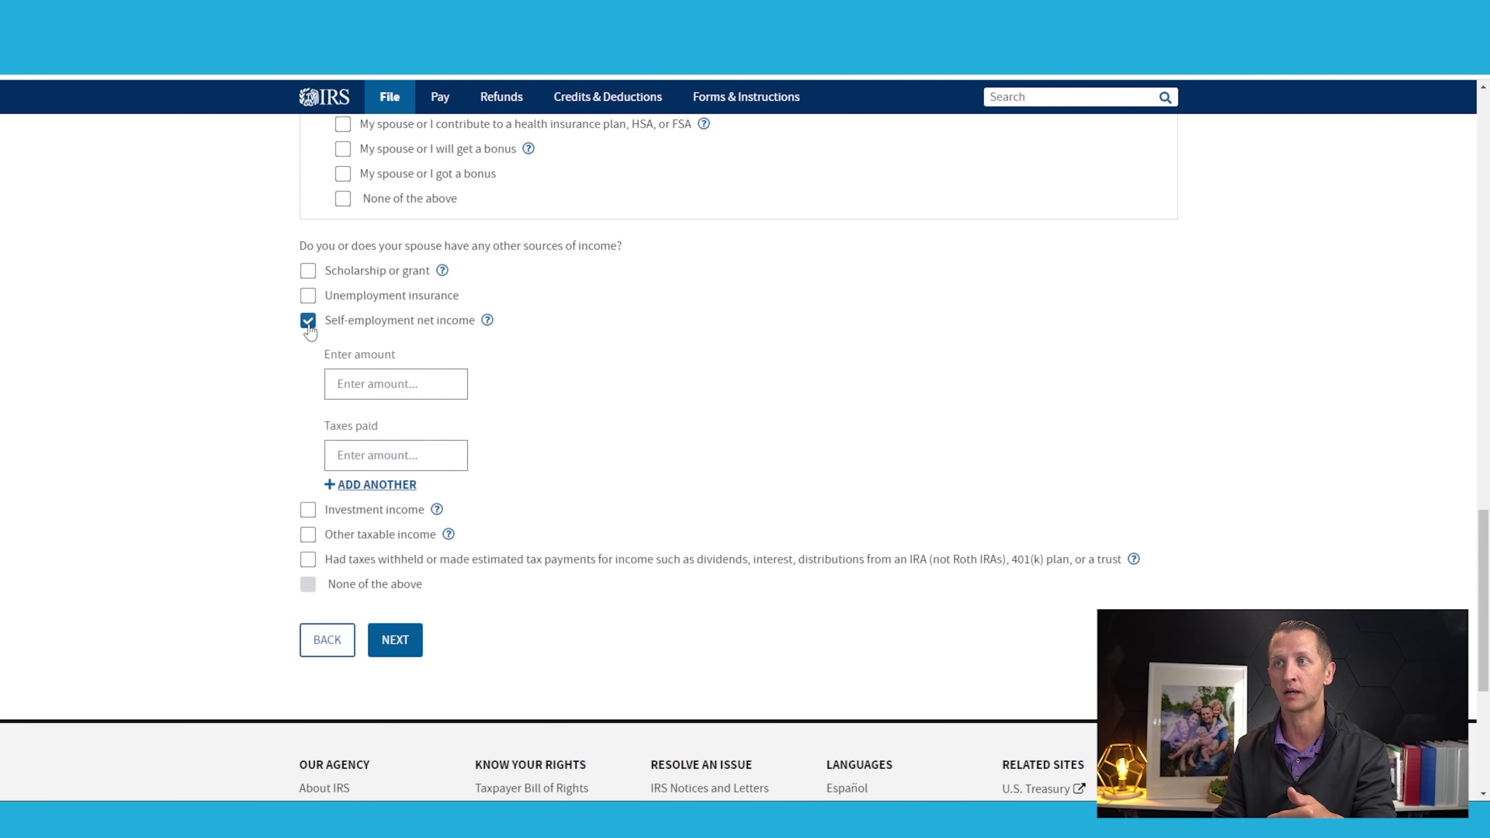
# - Enter 50000 as self-employment net income and 0 as taxes paid
pyautogui.click(360, 392)
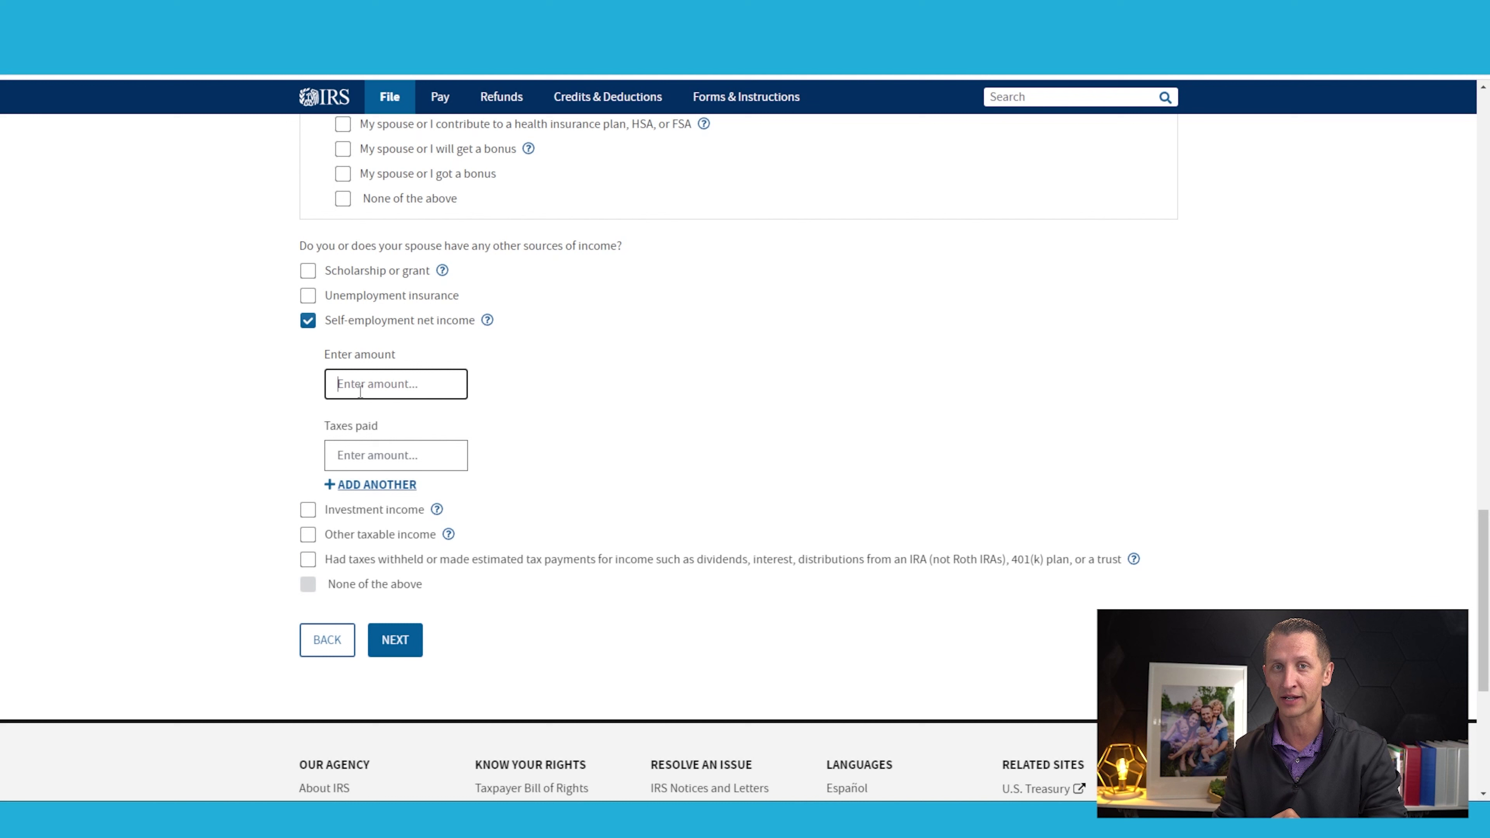
pyautogui.write('500000')
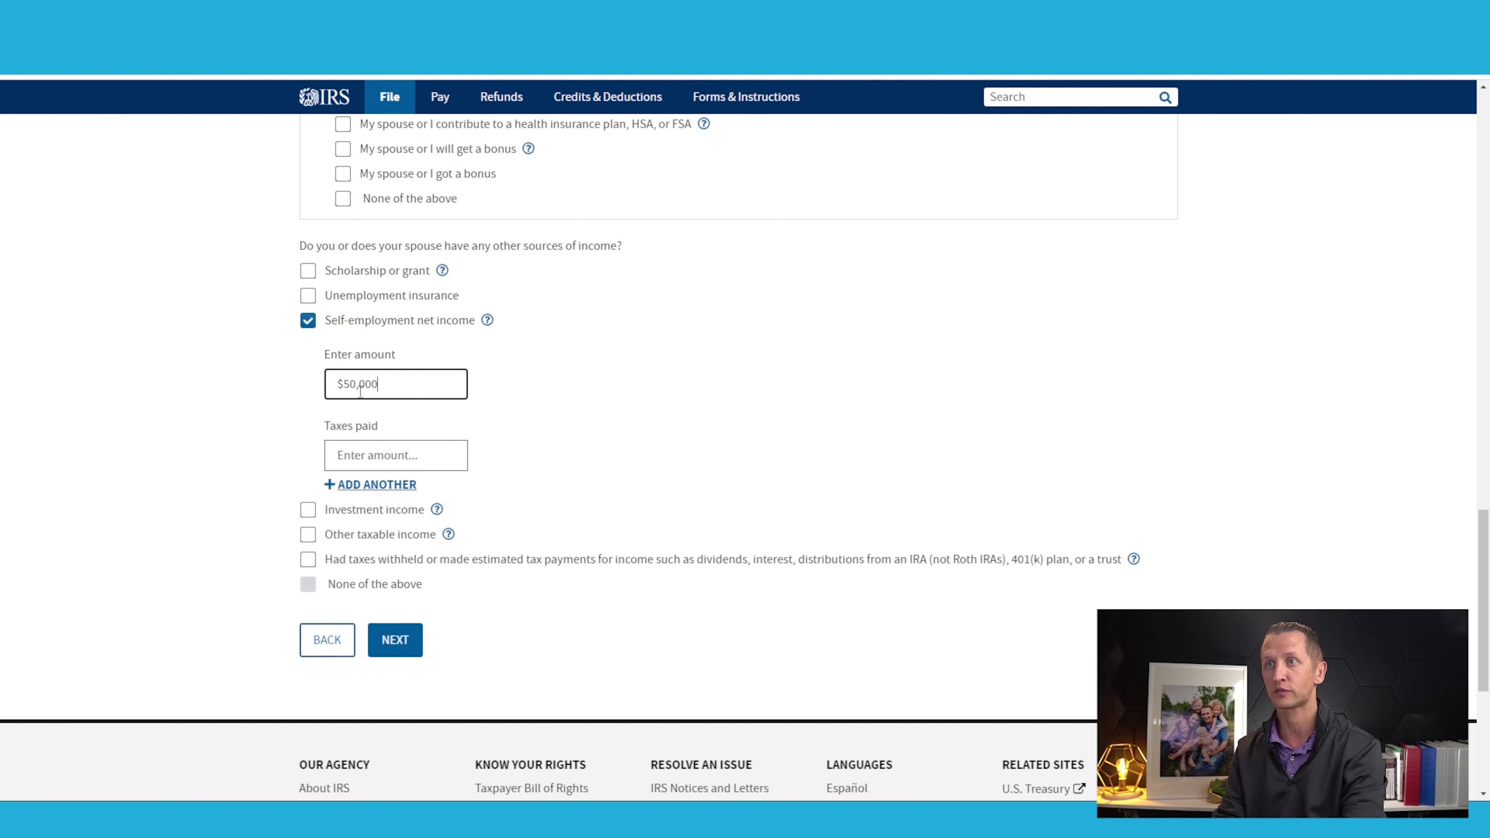
pyautogui.click(530, 399)
pyautogui.click(396, 464)
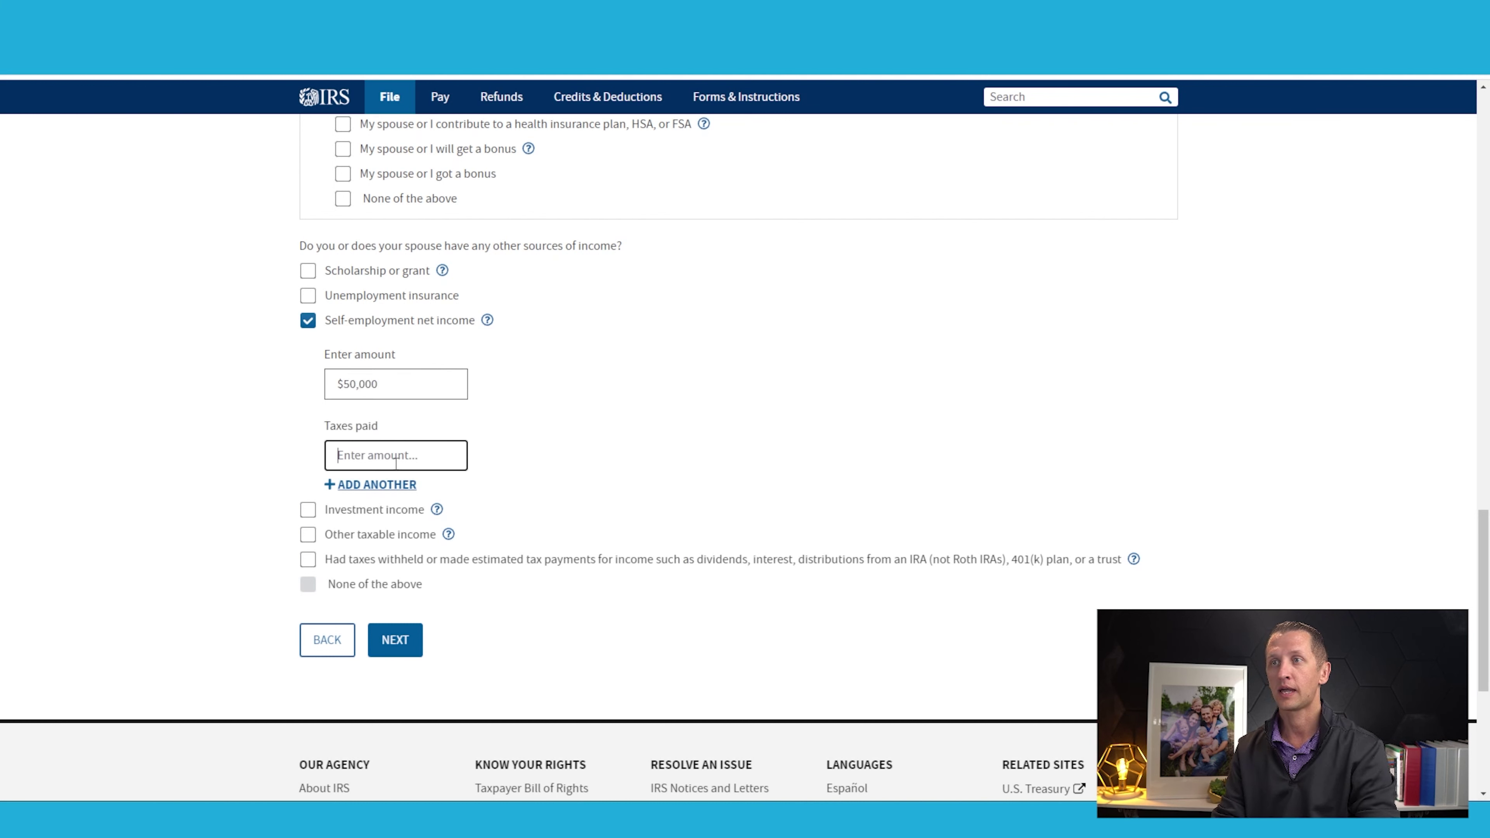
pyautogui.write('0')
pyautogui.click(557, 438)
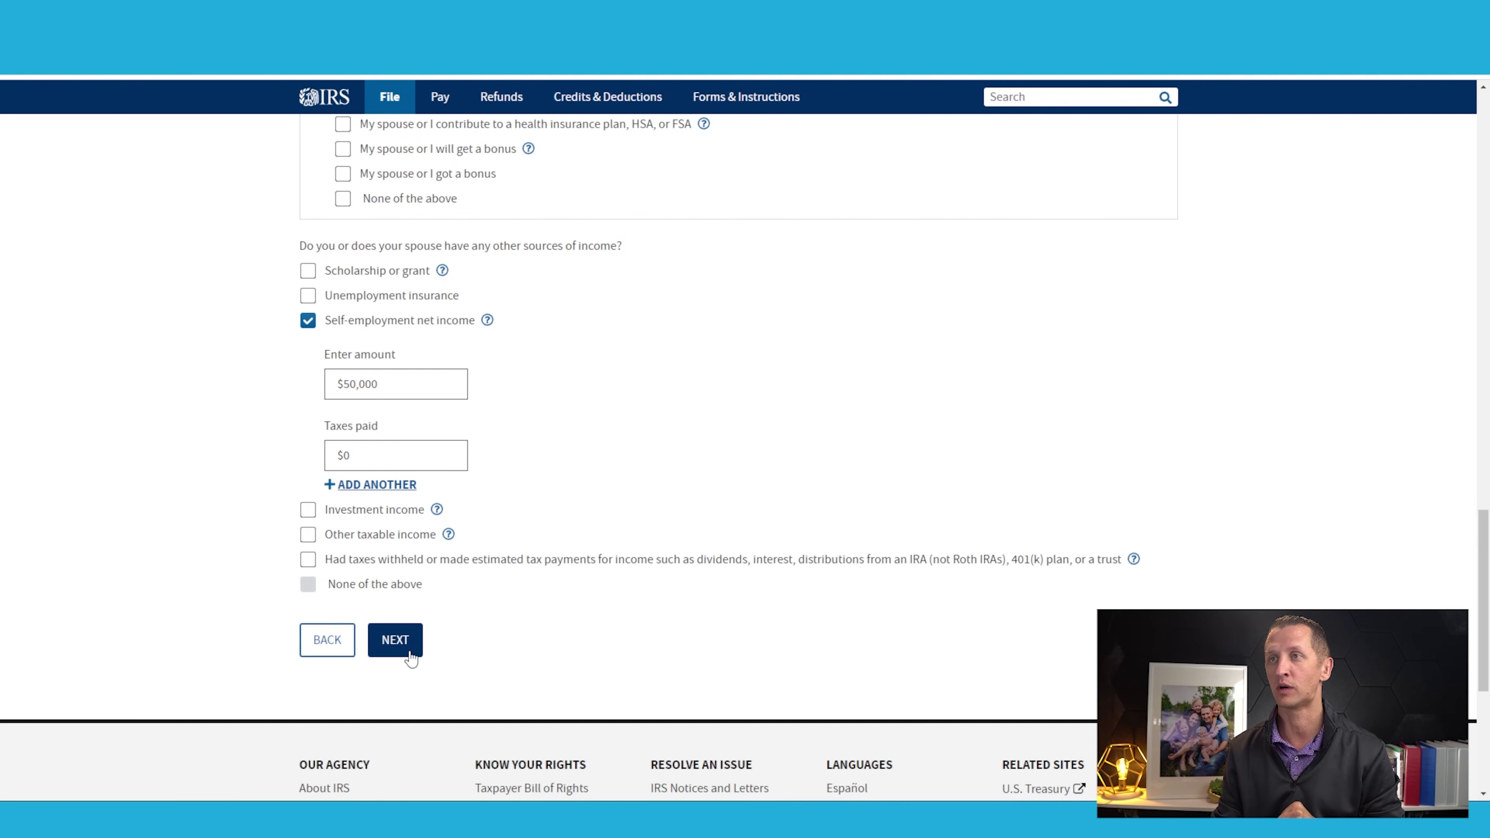
# - Move through Adjustments and Deductions to Tax Credits, keeping the $25,900 standard deduction
pyautogui.click(395, 640)
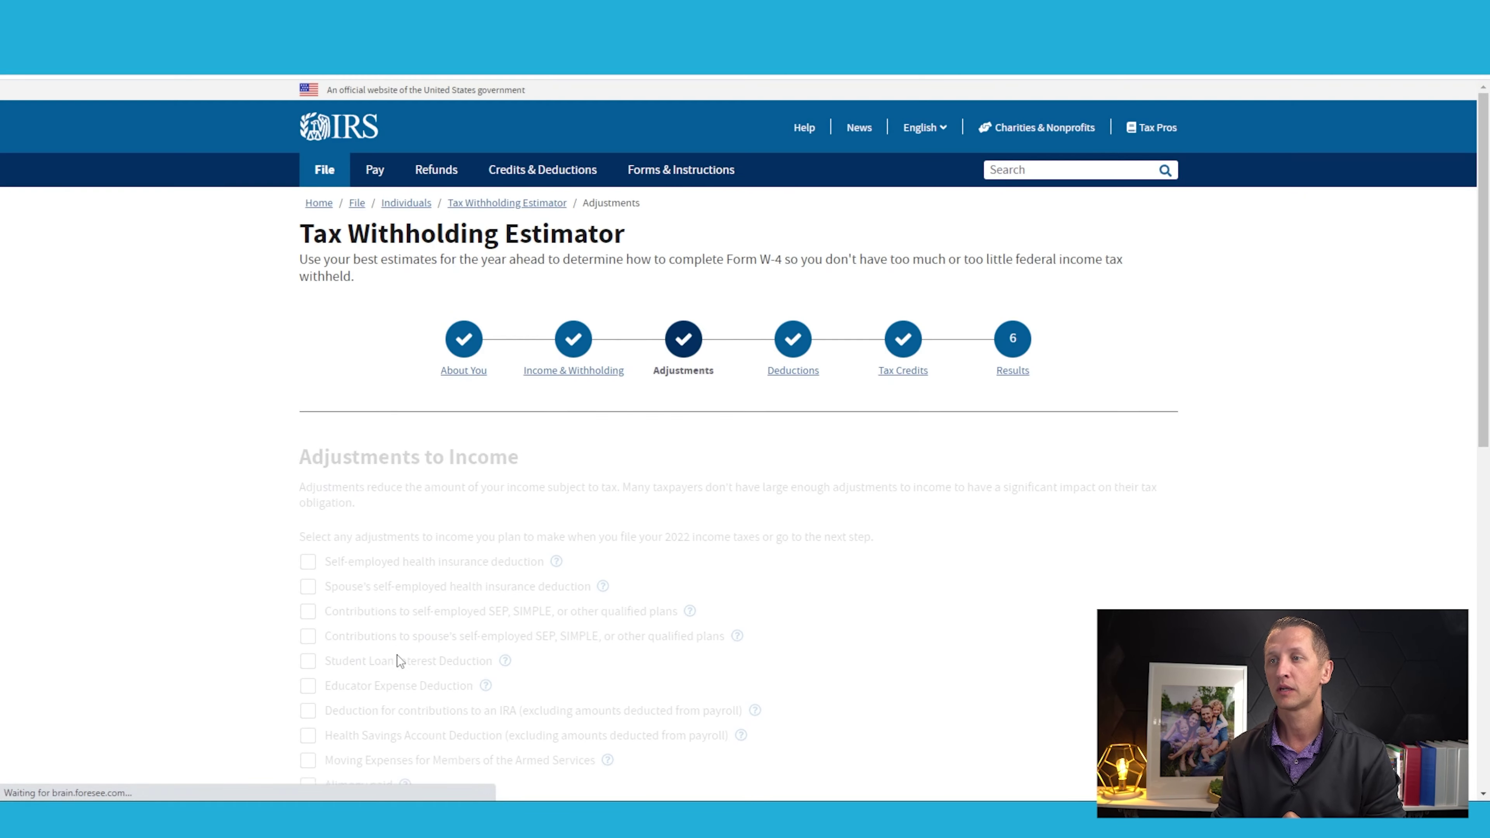
pyautogui.scroll(-2, 780, 479)
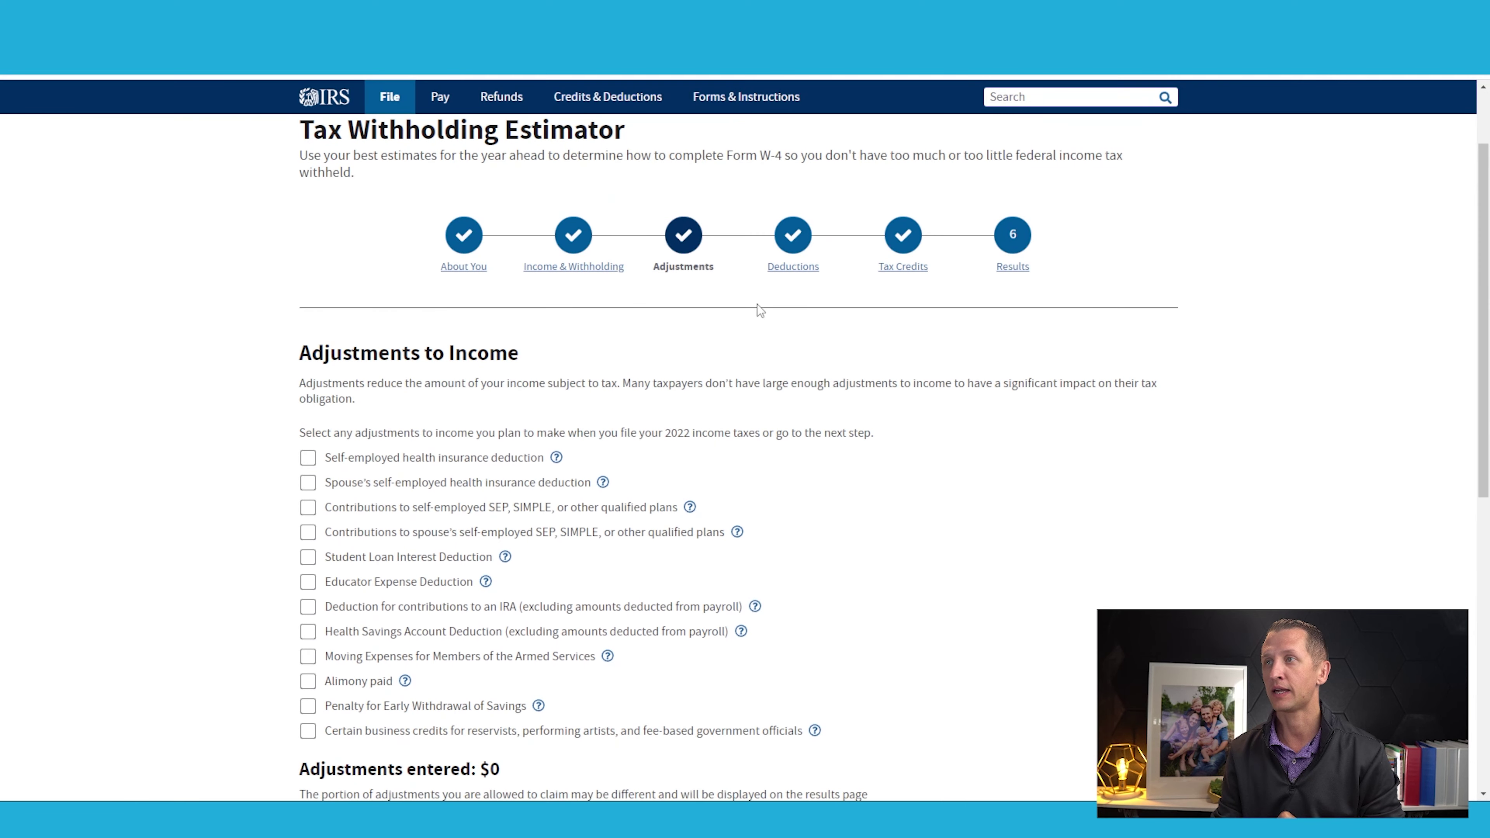
pyautogui.click(791, 240)
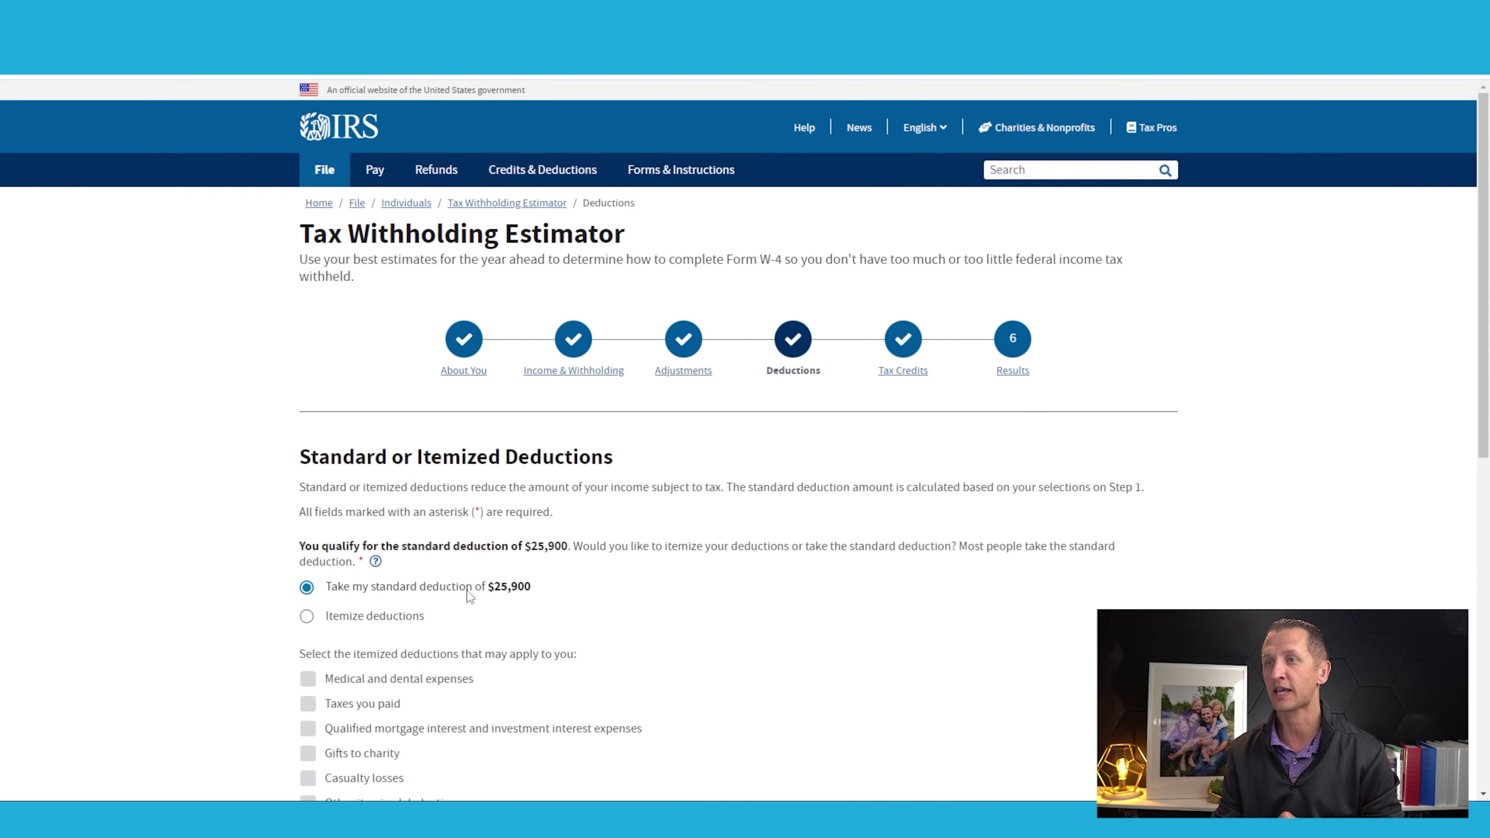
pyautogui.click(603, 586)
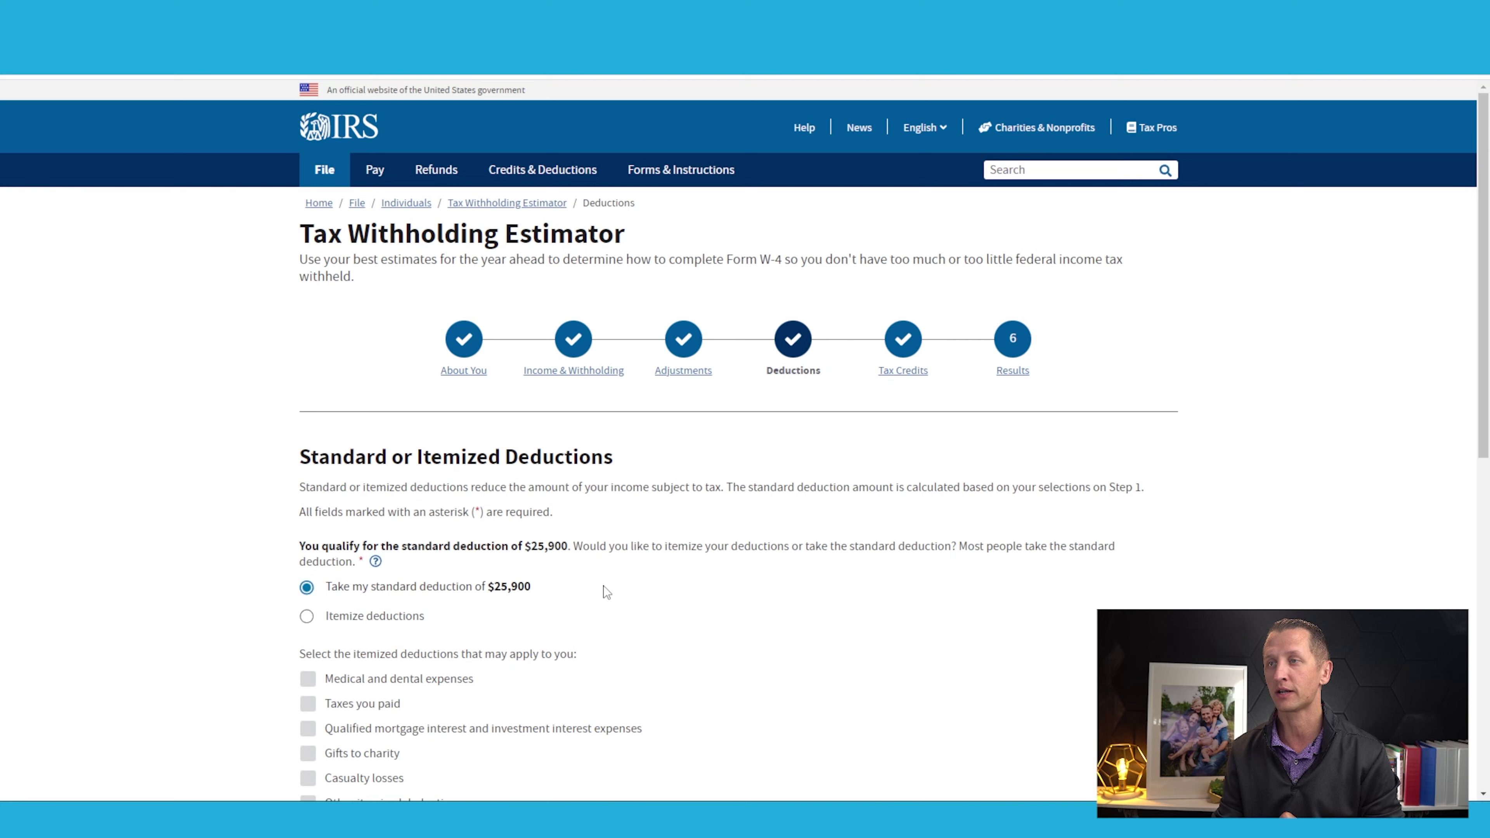
pyautogui.scroll(-4, 645, 546)
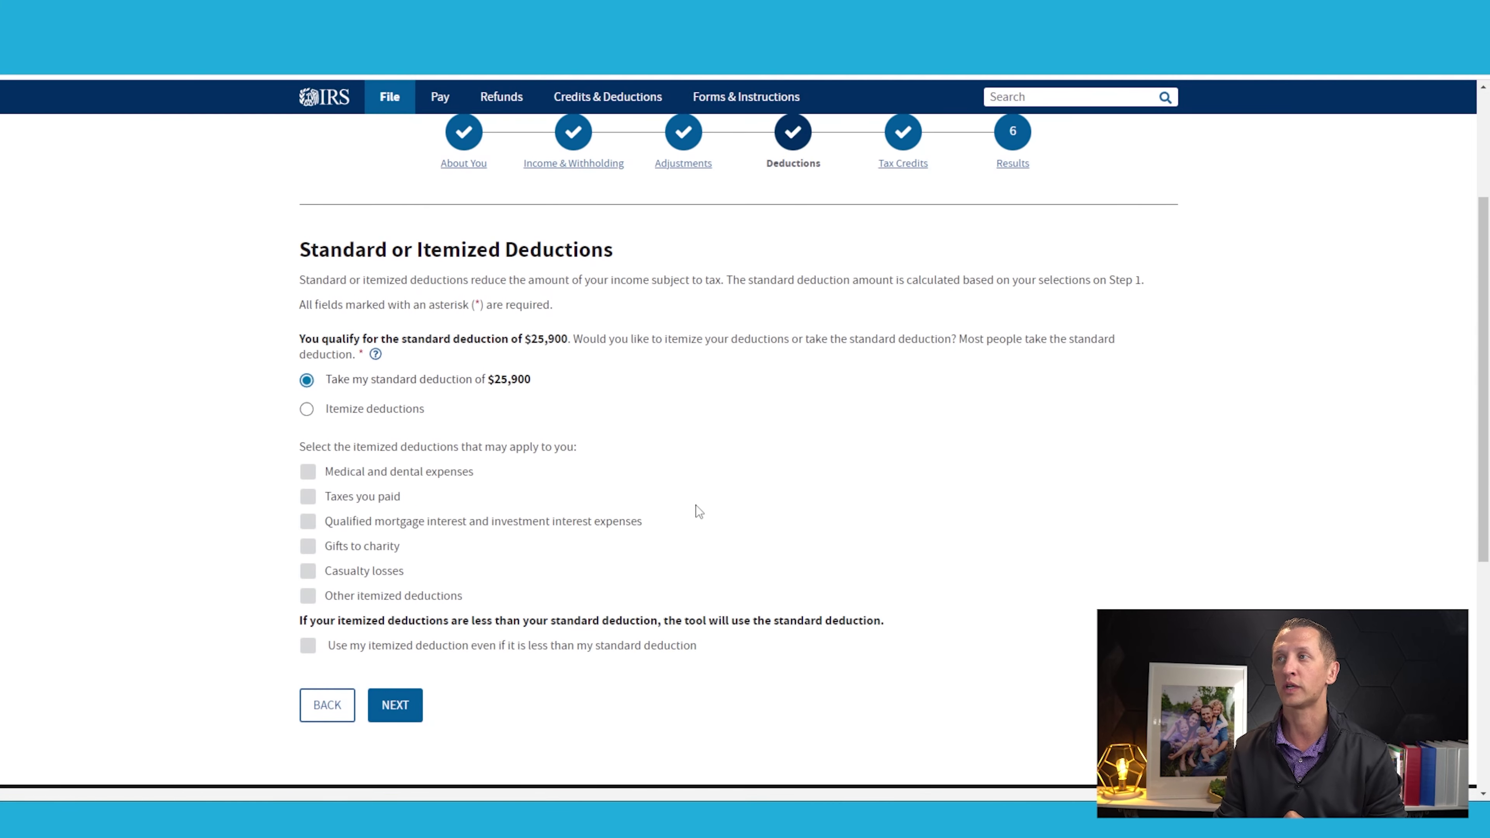
pyautogui.click(914, 154)
# - Open the results and highlight the $22,779 anticipated tax obligation
pyautogui.click(1016, 360)
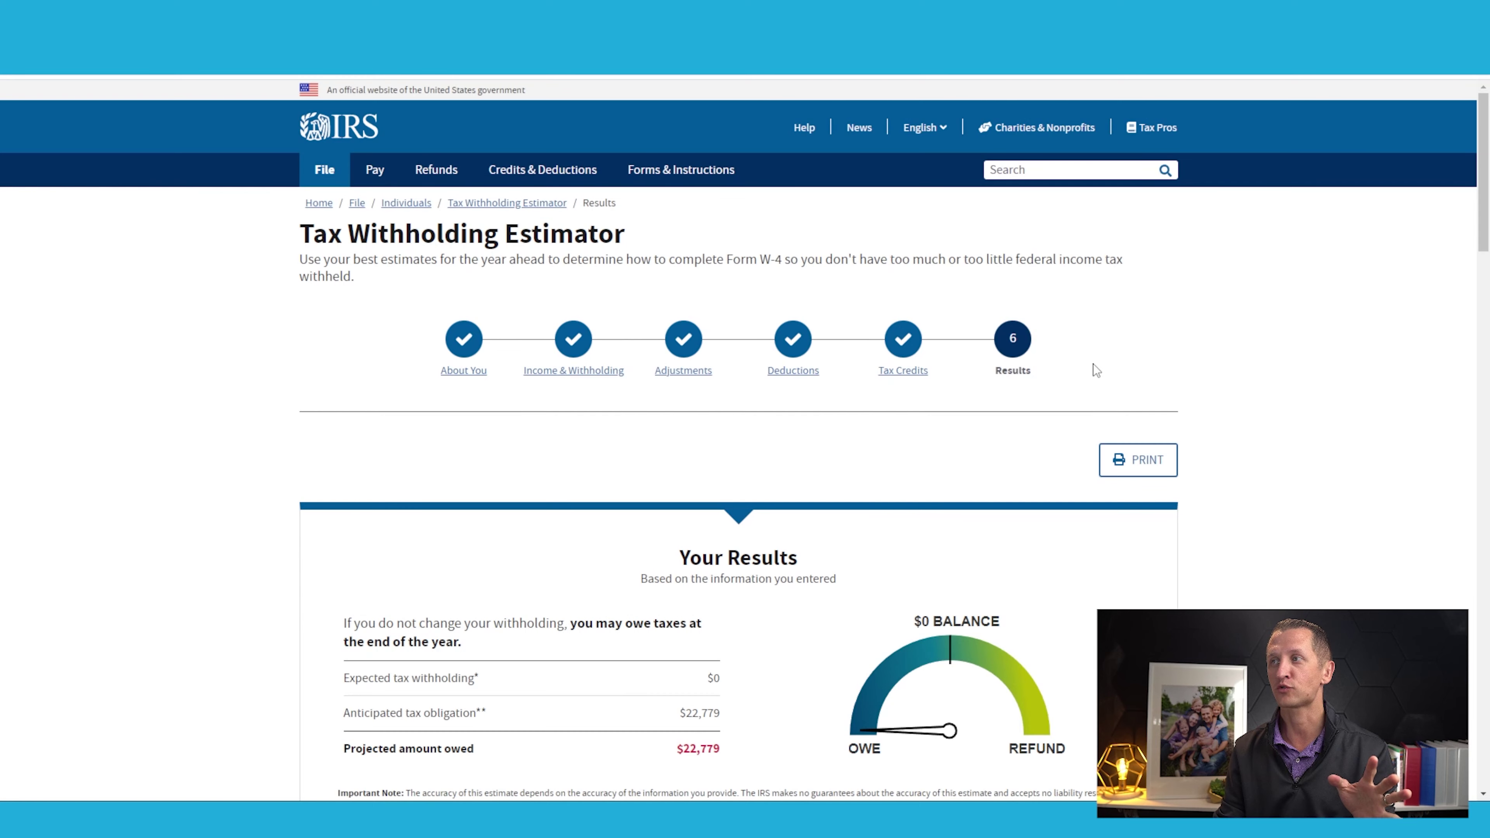
pyautogui.scroll(-3, 1087, 381)
pyautogui.scroll(-2, 850, 317)
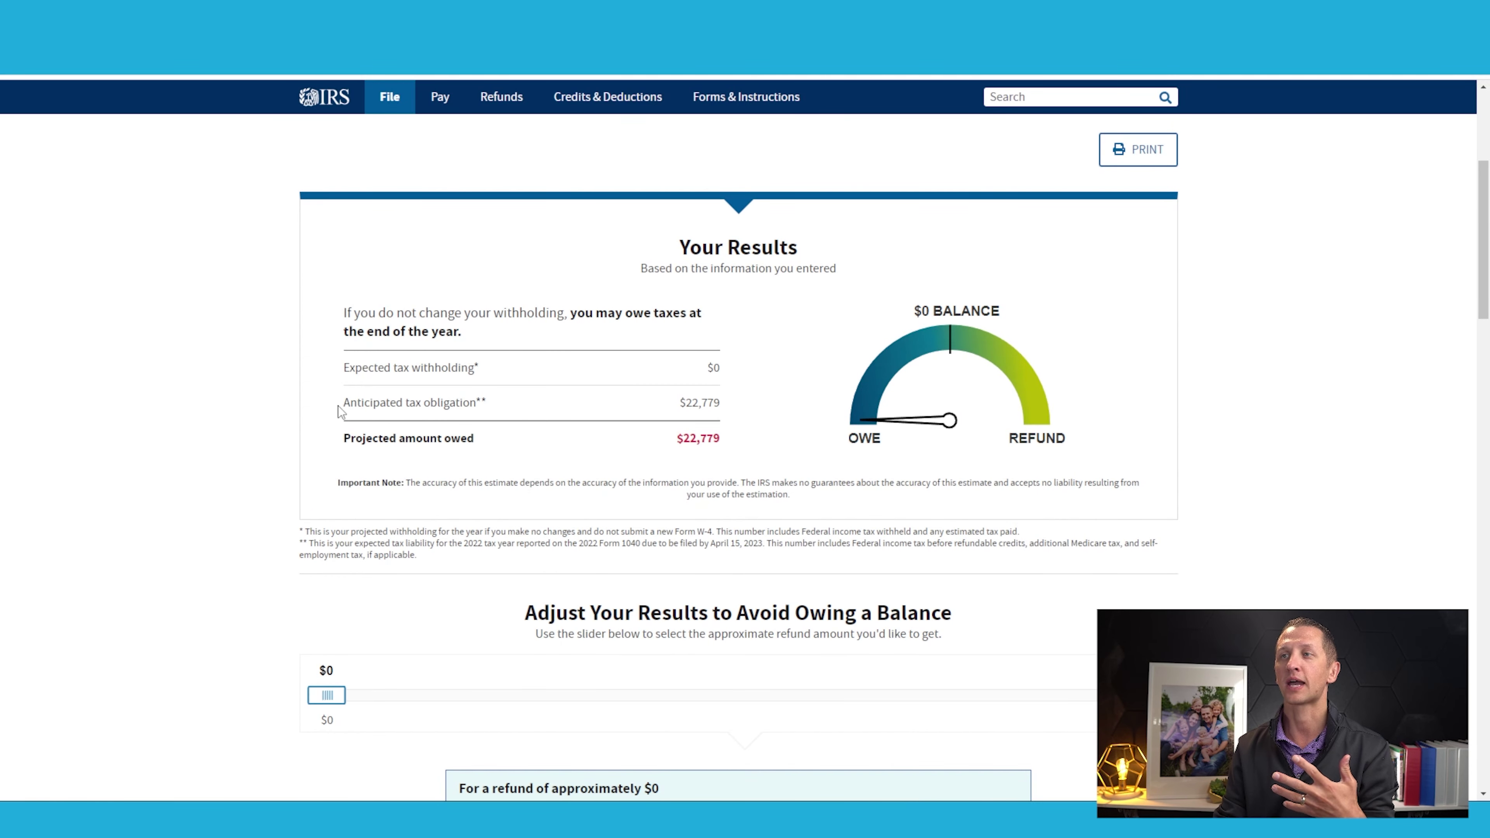
pyautogui.moveTo(339, 412); pyautogui.dragTo(723, 418)
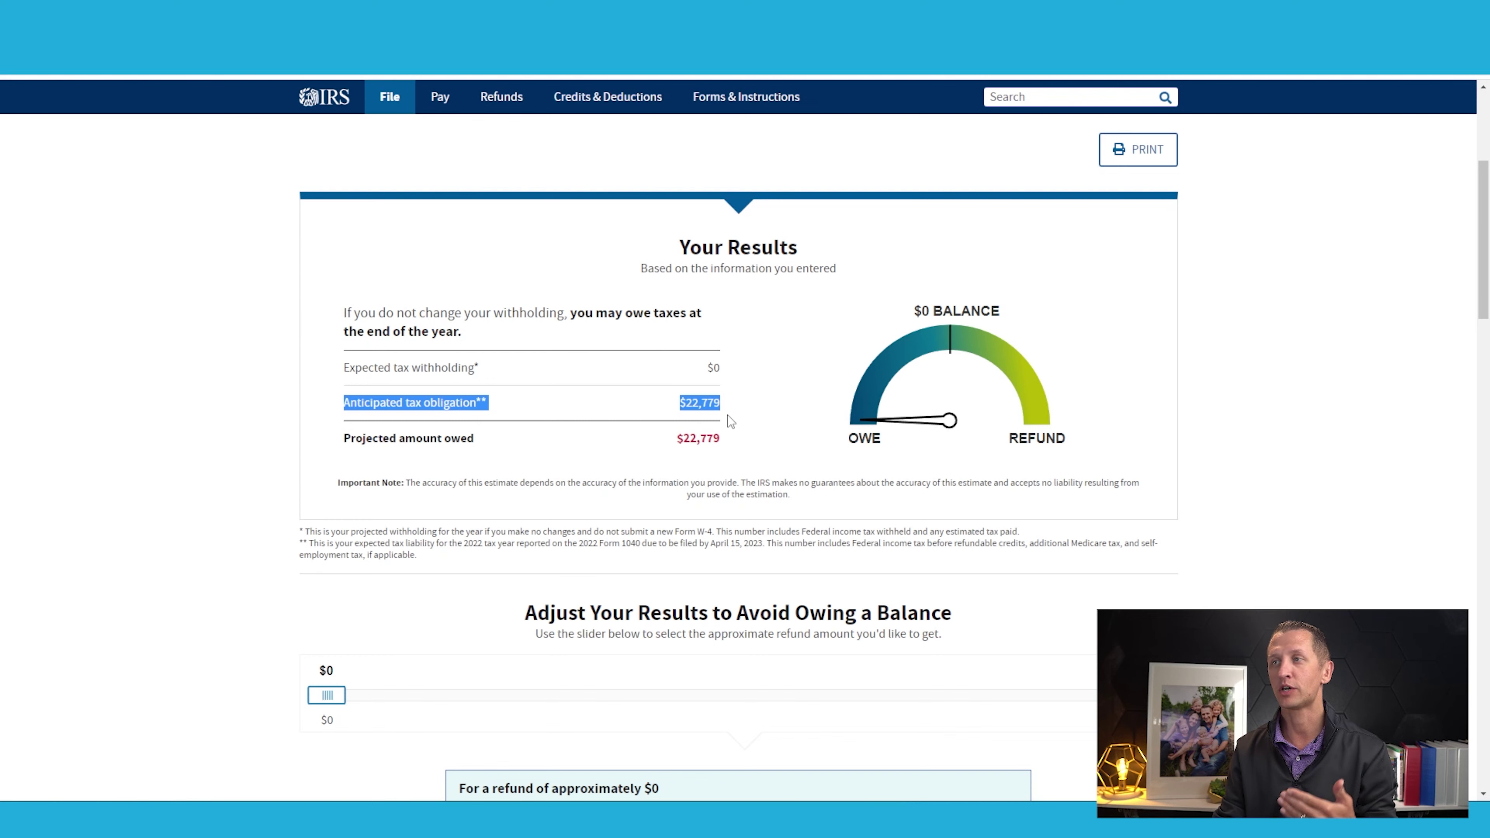
pyautogui.click(727, 415)
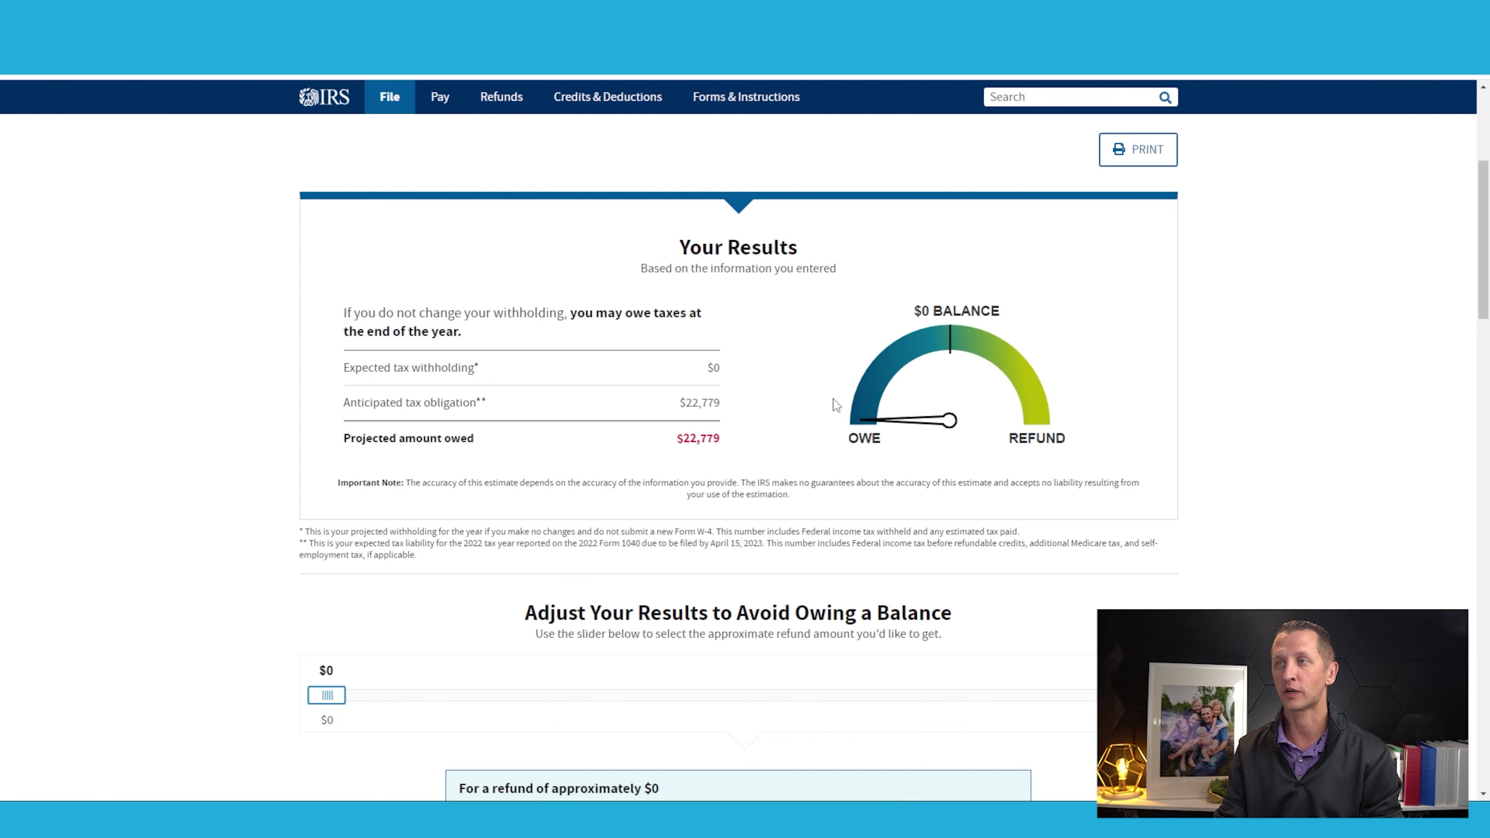
# - Scroll to the Your Information summary and highlight the $146,468 AGI
pyautogui.scroll(-2, 831, 396)
pyautogui.scroll(-20, 820, 384)
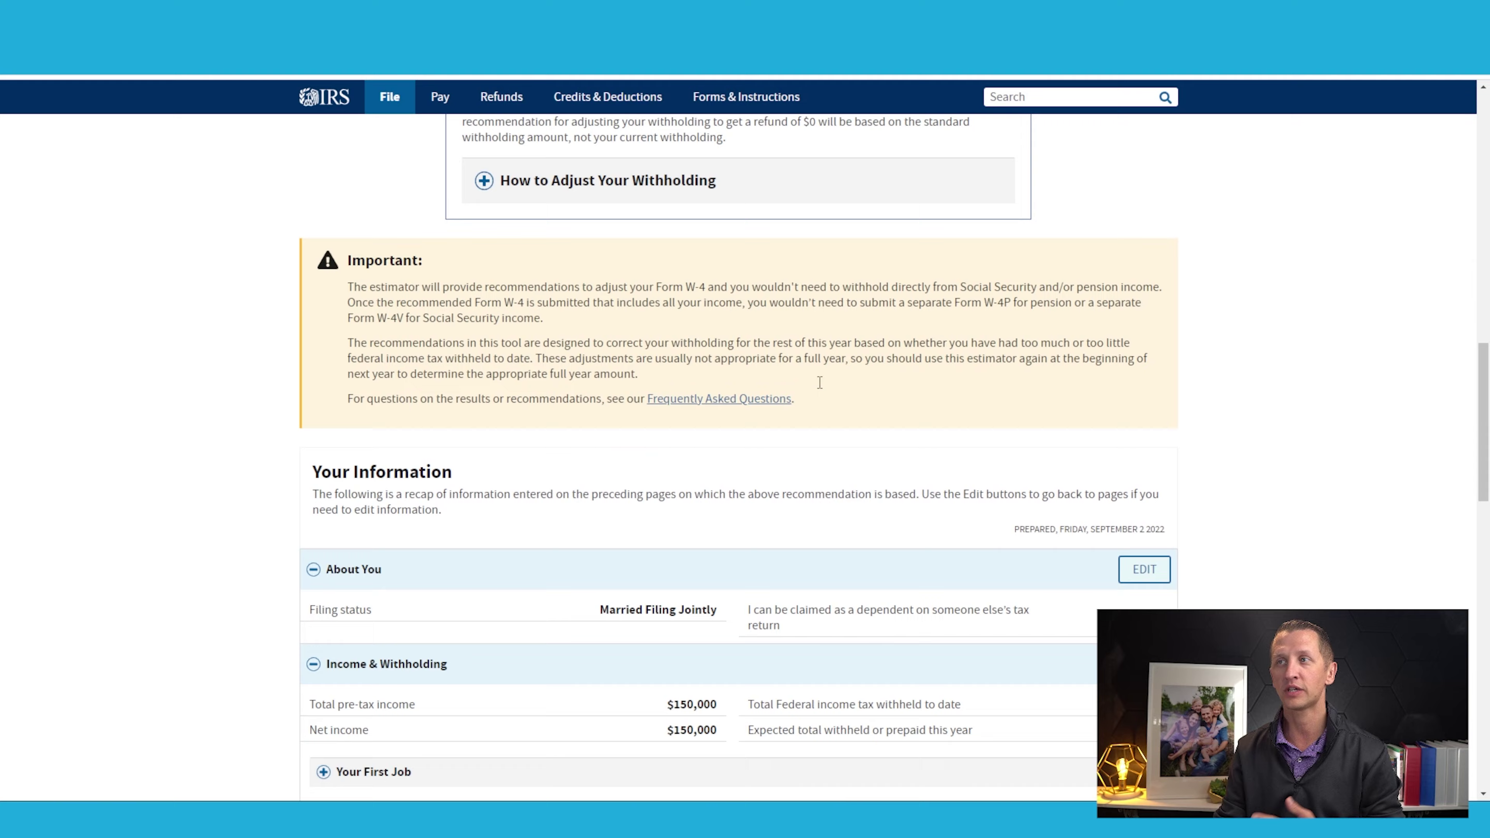
pyautogui.scroll(-6, 722, 347)
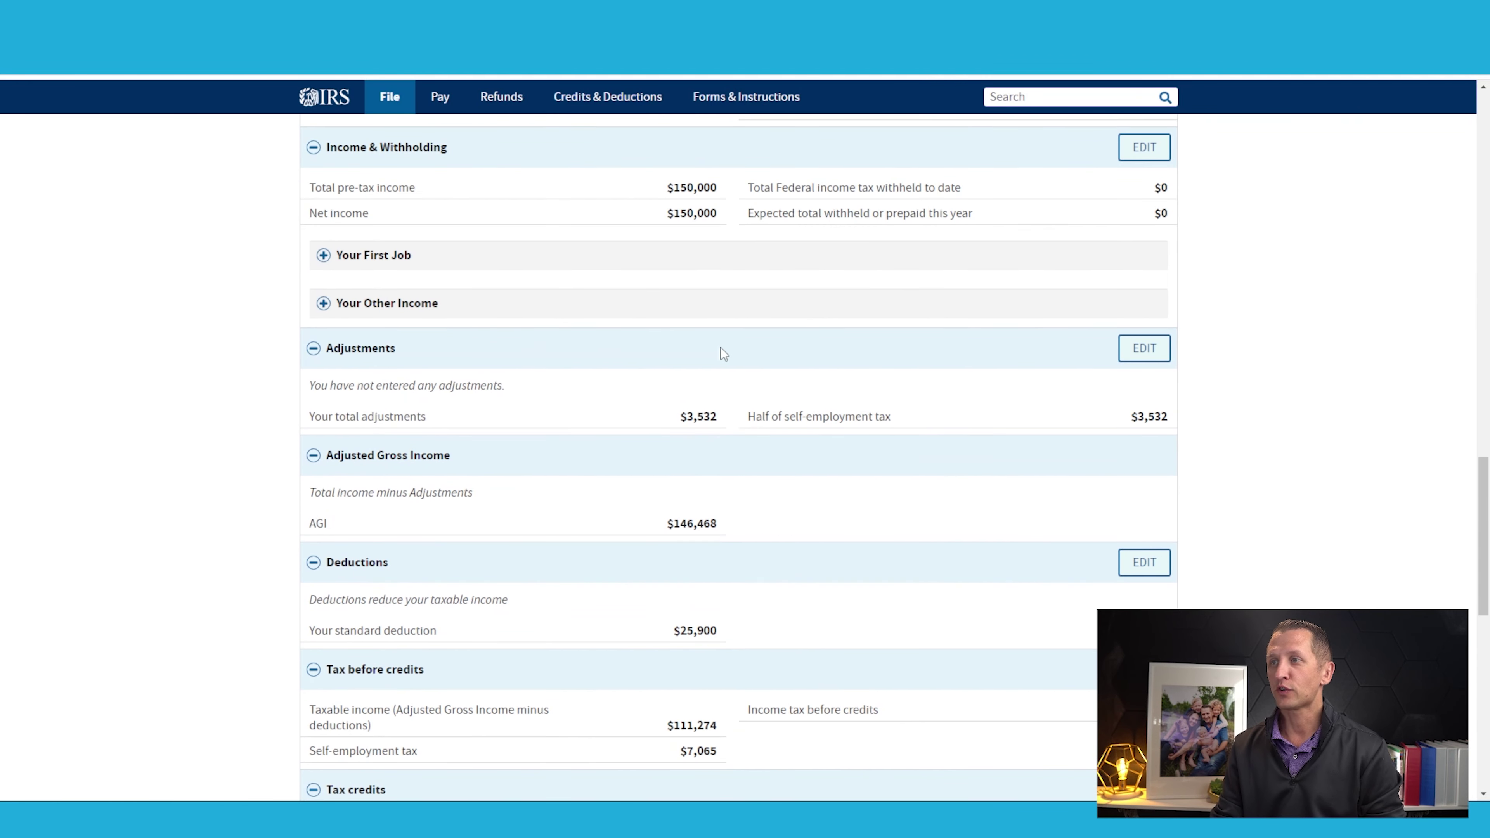
pyautogui.scroll(2, 721, 347)
pyautogui.scroll(-2, 718, 349)
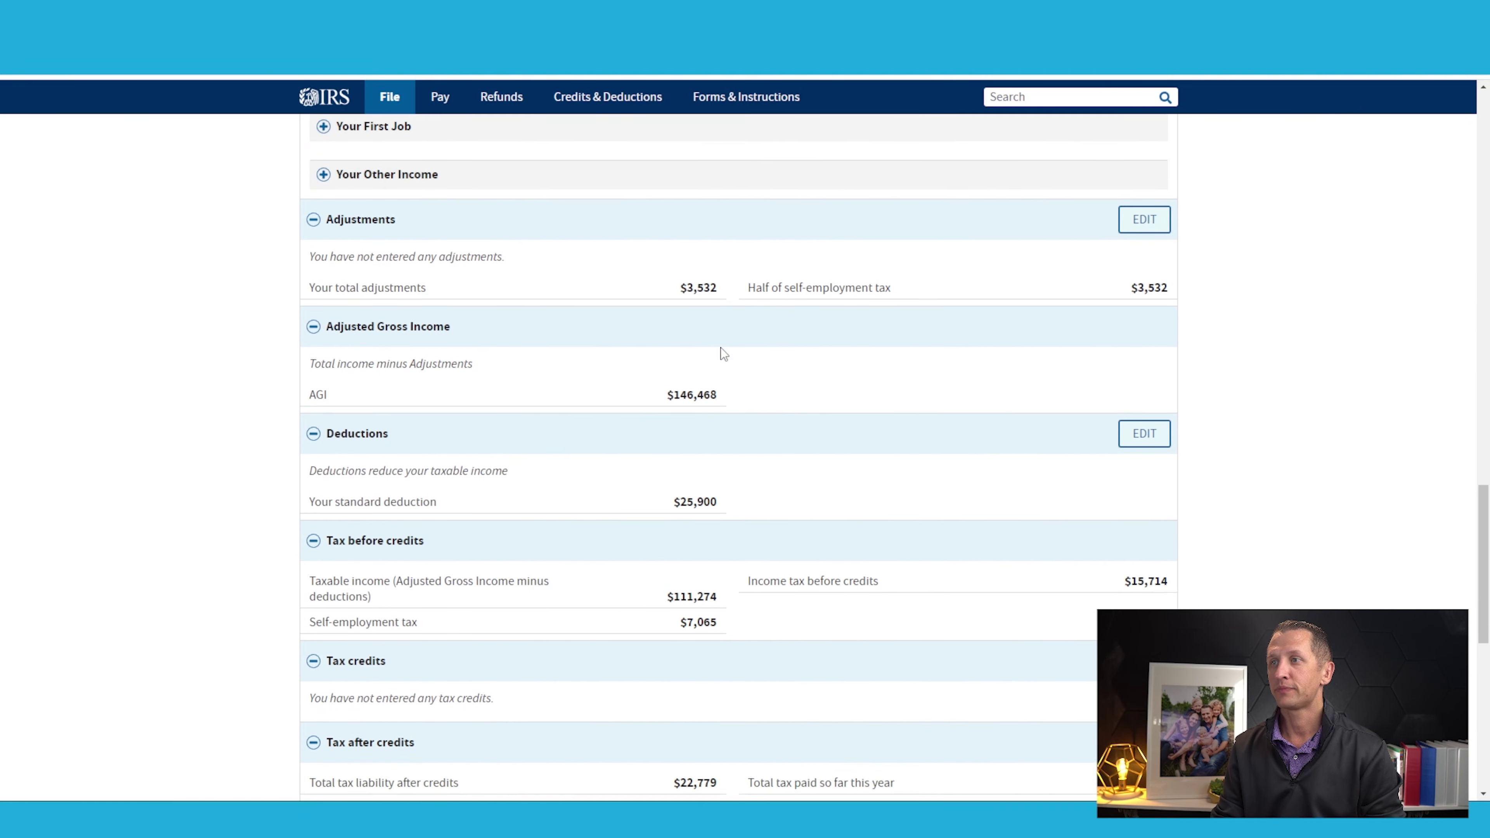
pyautogui.moveTo(656, 317); pyautogui.dragTo(734, 328)
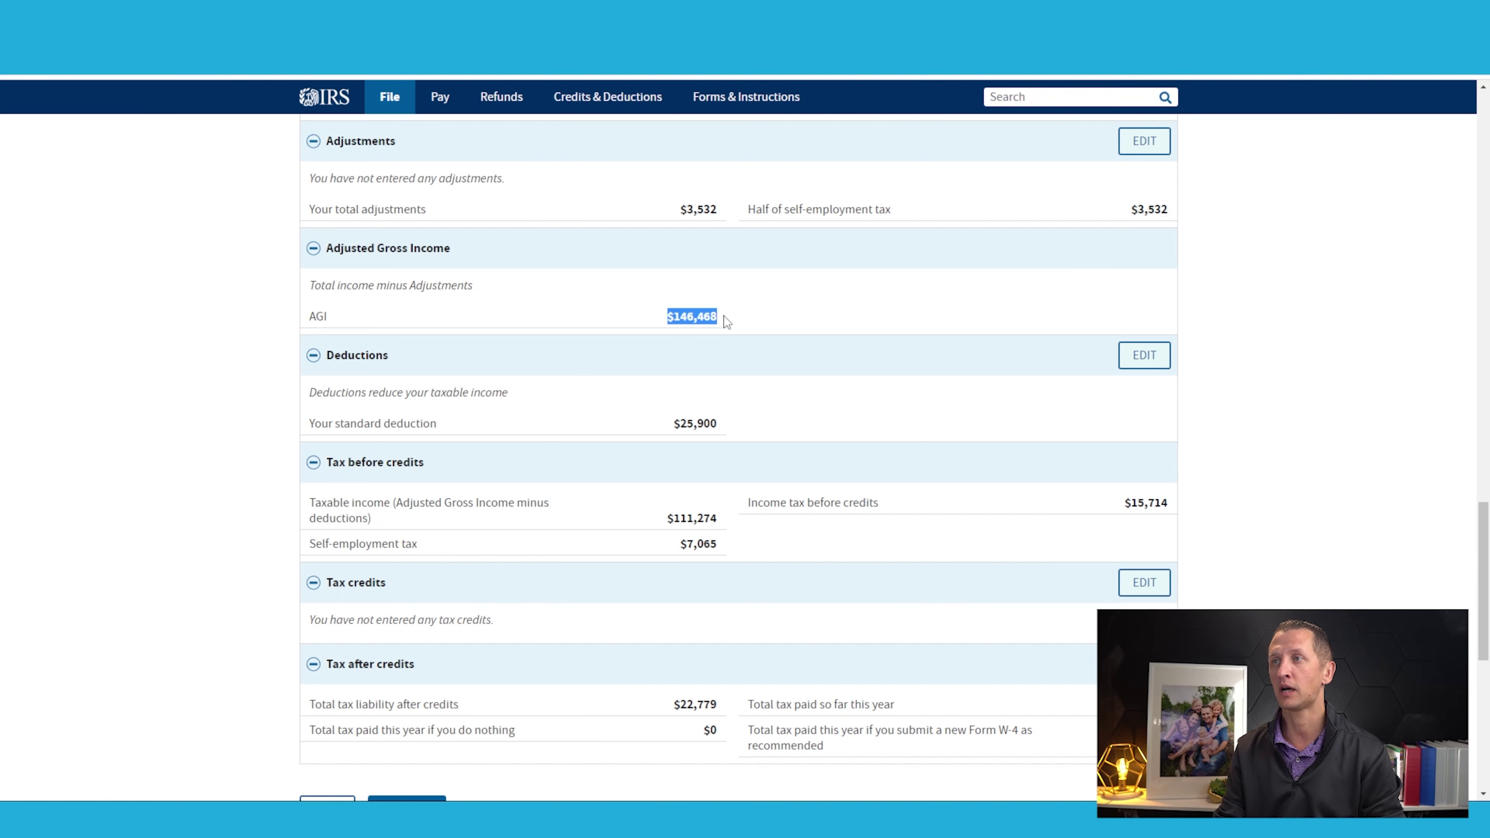
pyautogui.click(726, 317)
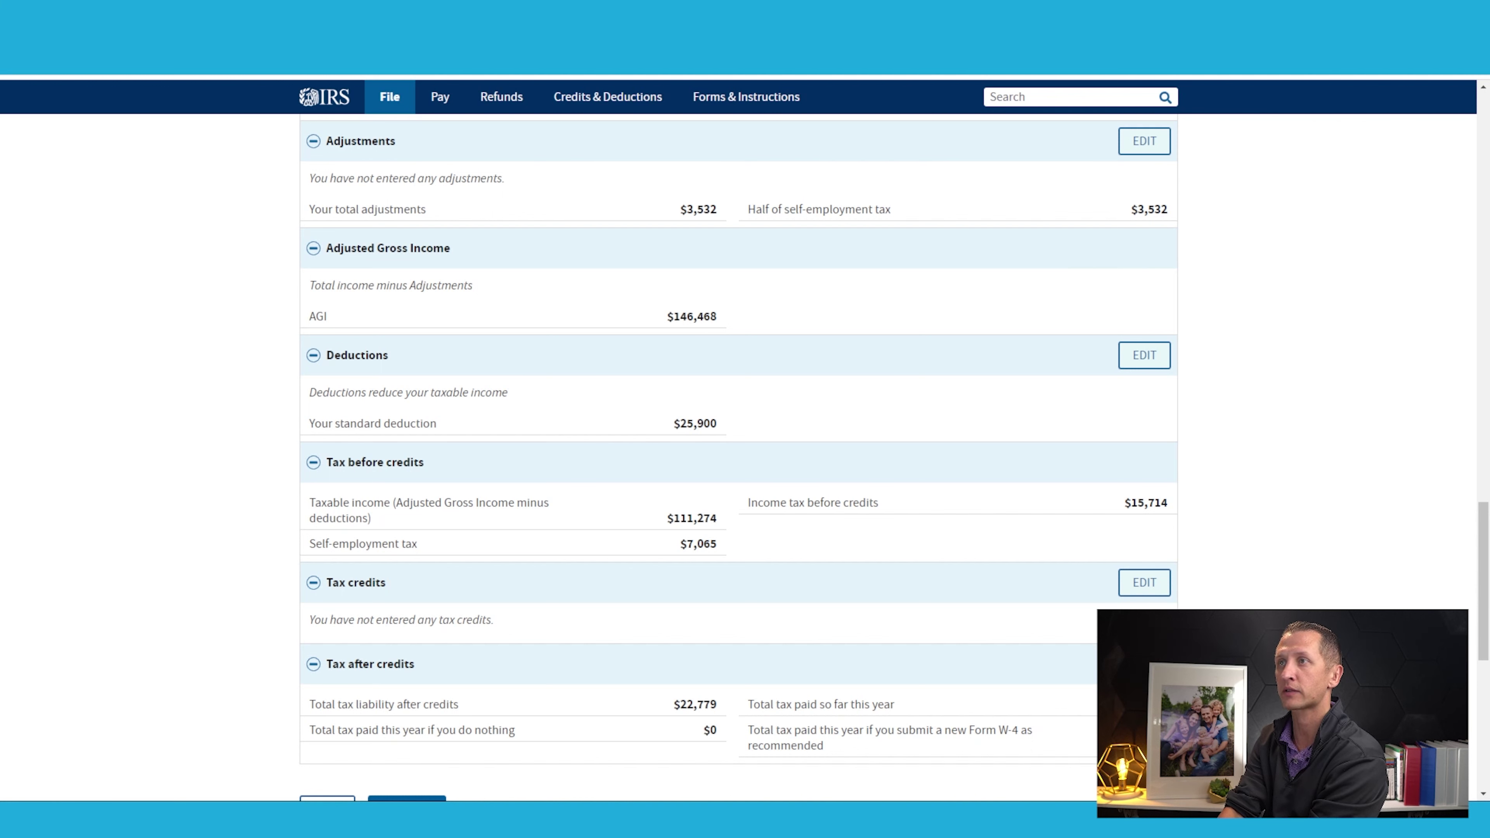
pyautogui.moveTo(677, 212); pyautogui.dragTo(712, 209)
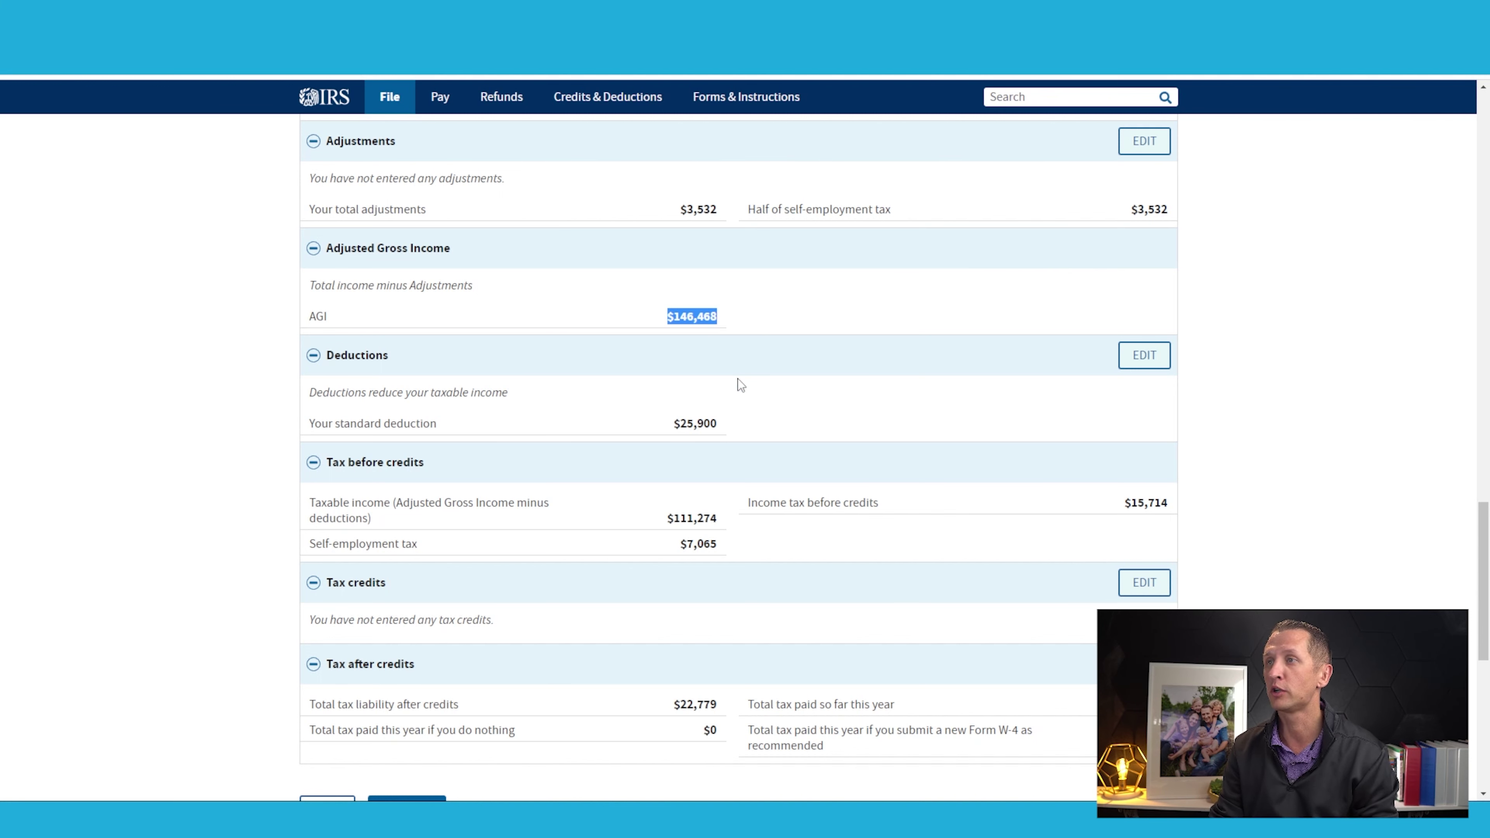
pyautogui.click(724, 422)
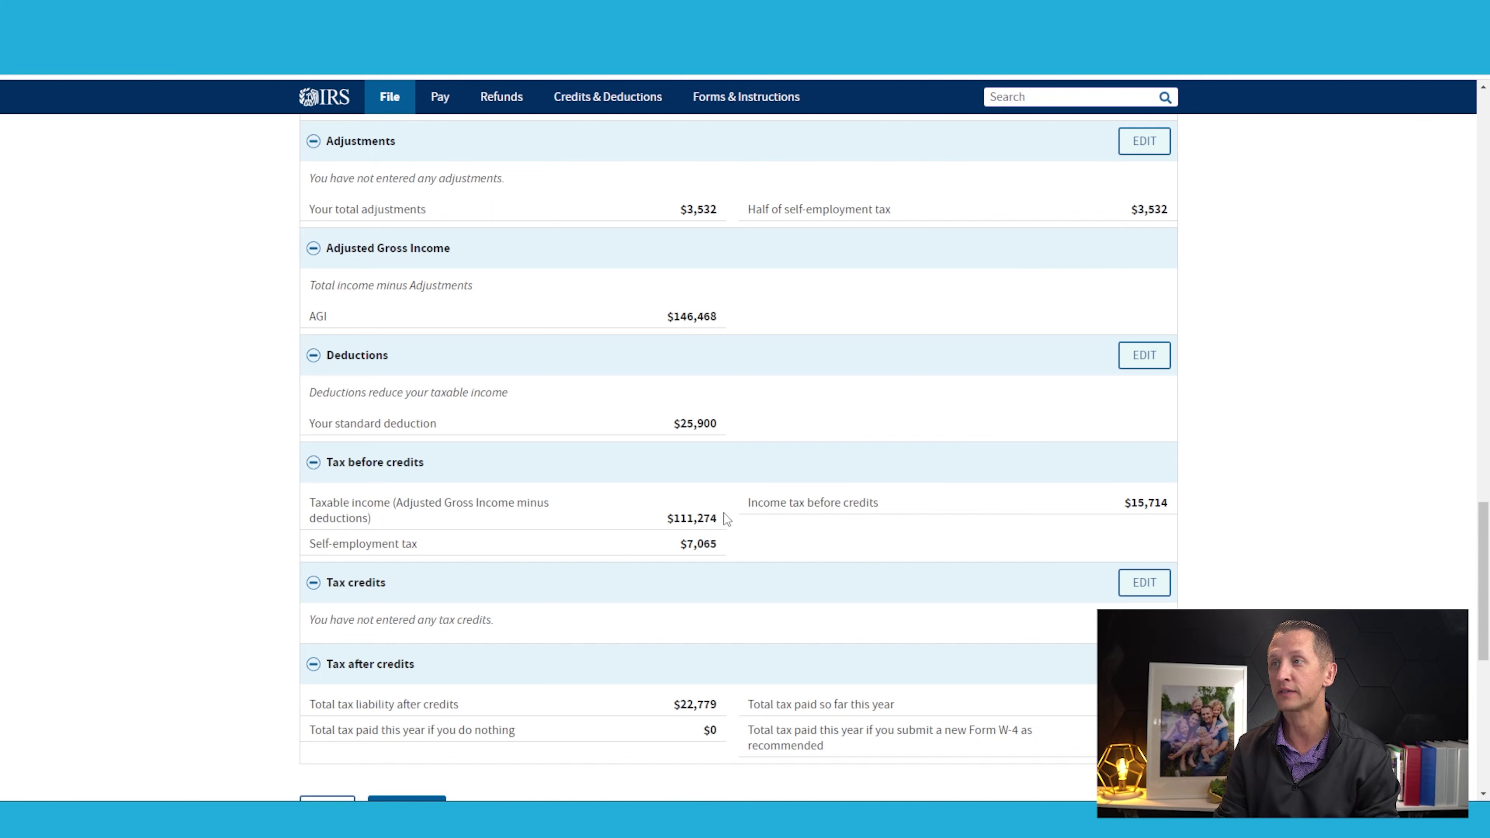
pyautogui.moveTo(717, 518); pyautogui.dragTo(679, 518)
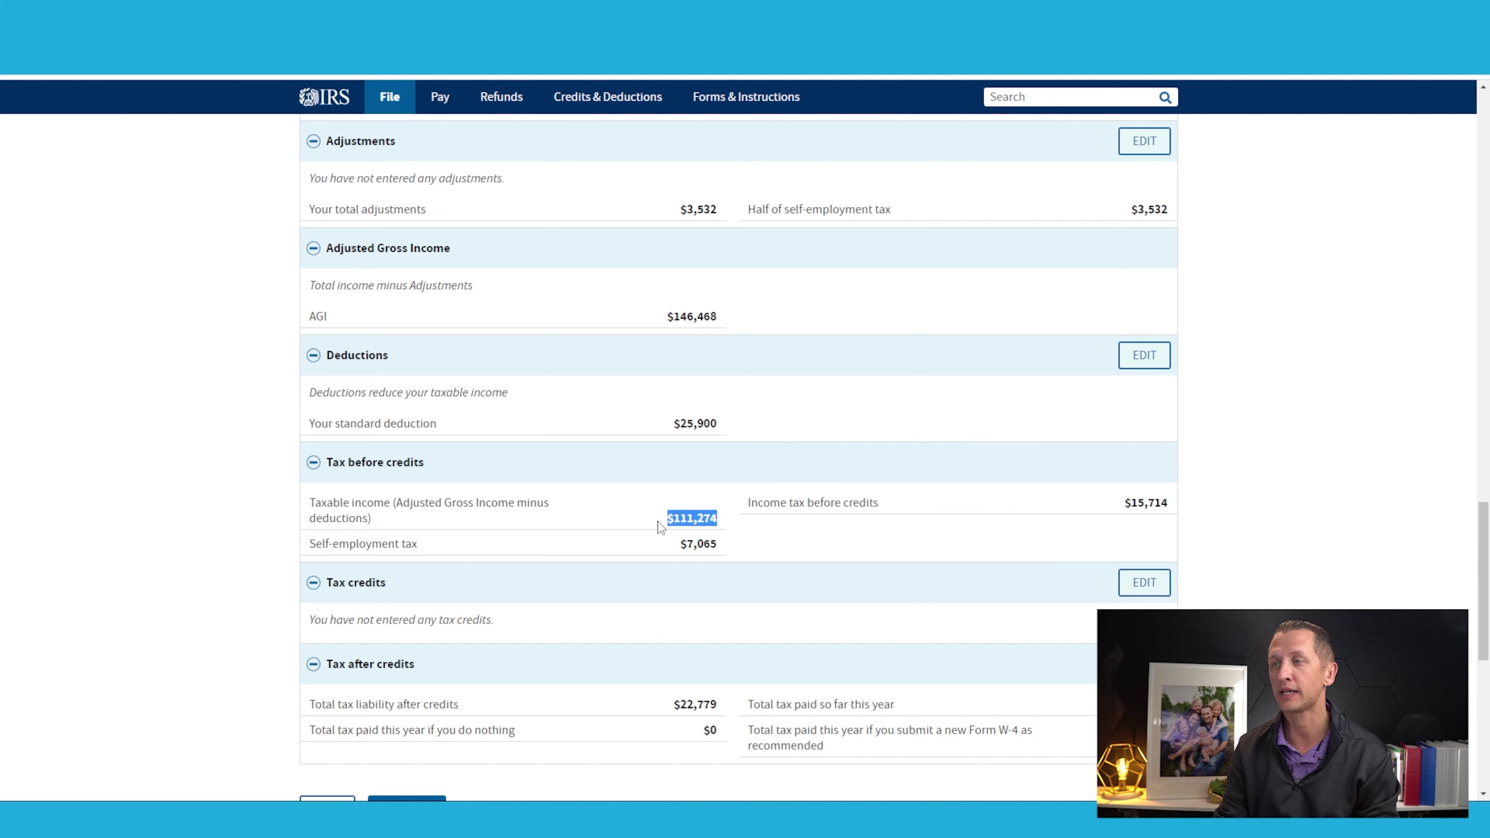
# - Review the $22,779 results, then switch to the tax brackets spreadsheet's 2022 Tax Calculator MFJ sheet
pyautogui.click(659, 522)
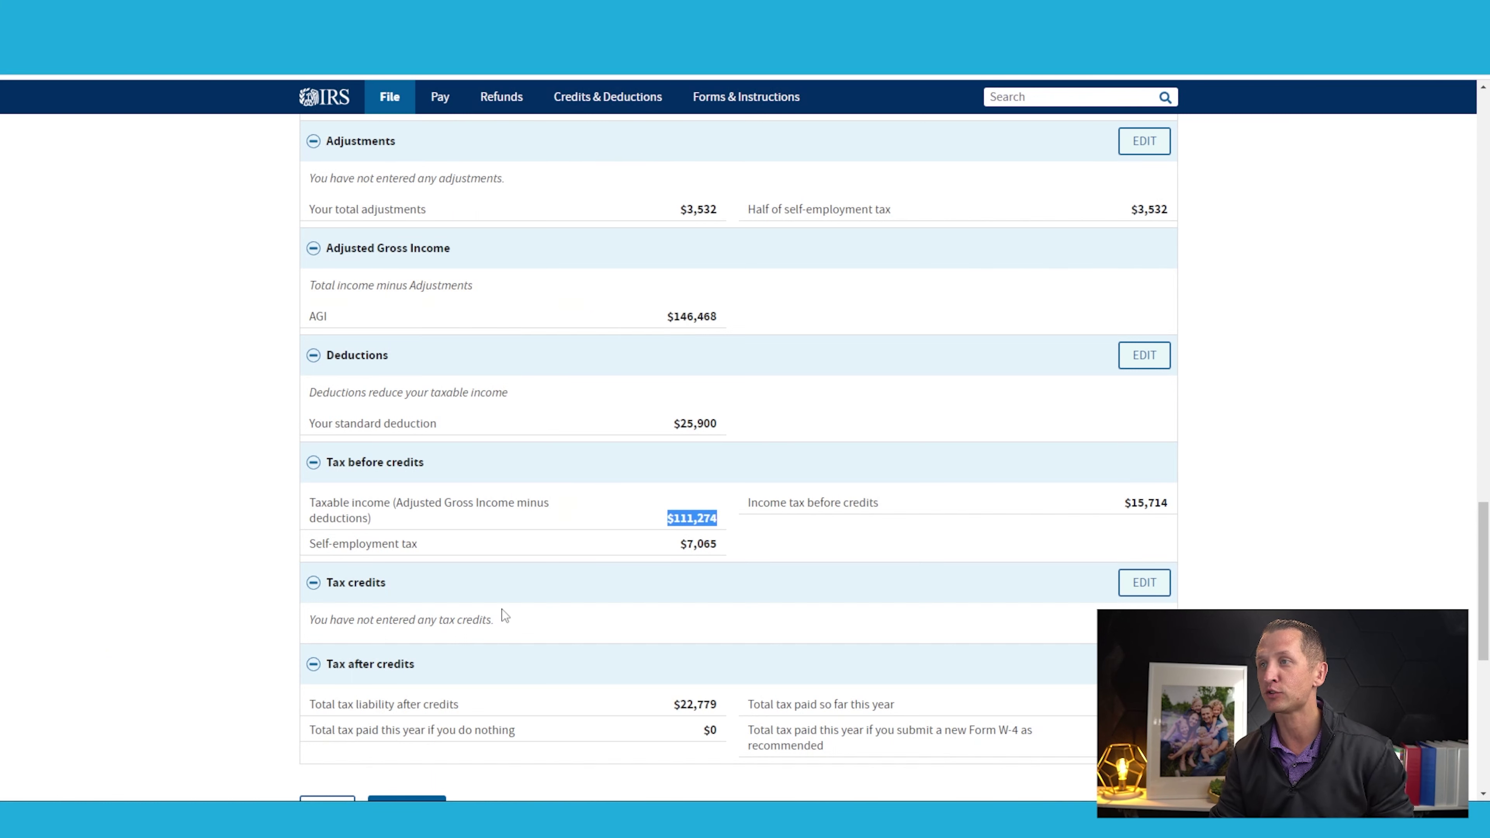
pyautogui.click(653, 519)
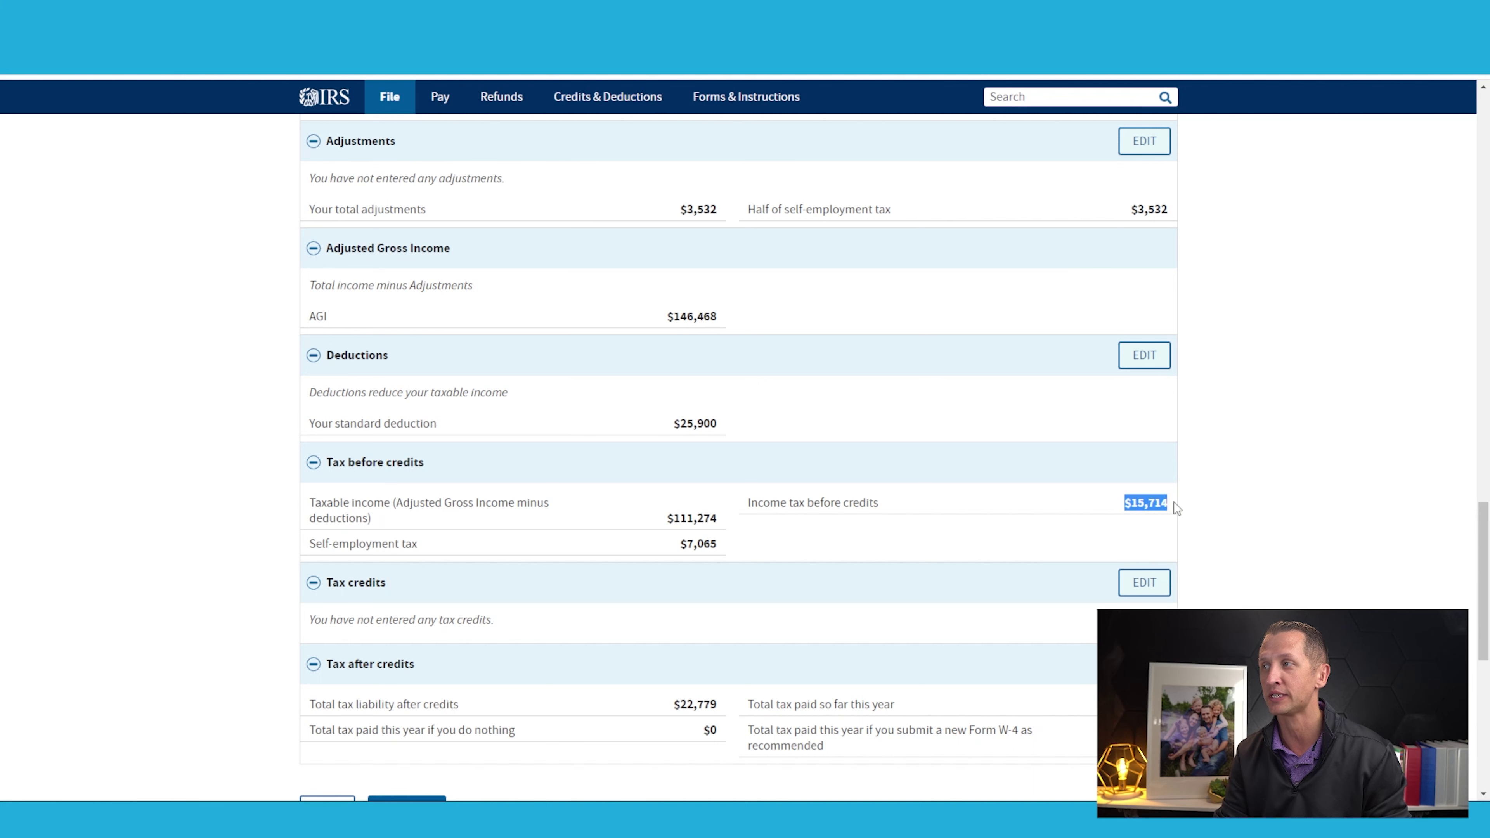
pyautogui.scroll(-4, 982, 499)
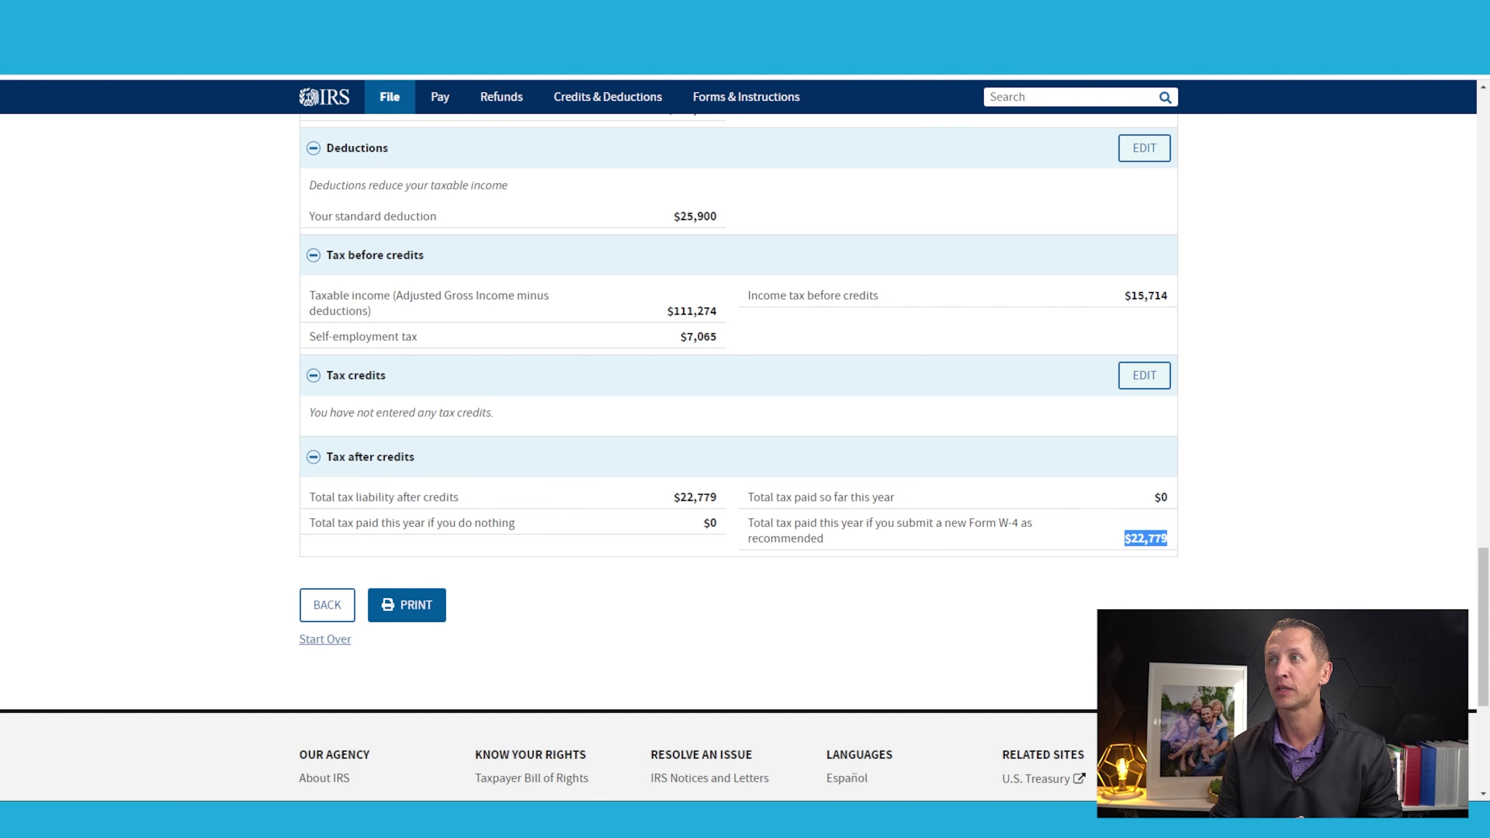
pyautogui.hotkey('alt', 'Tab')
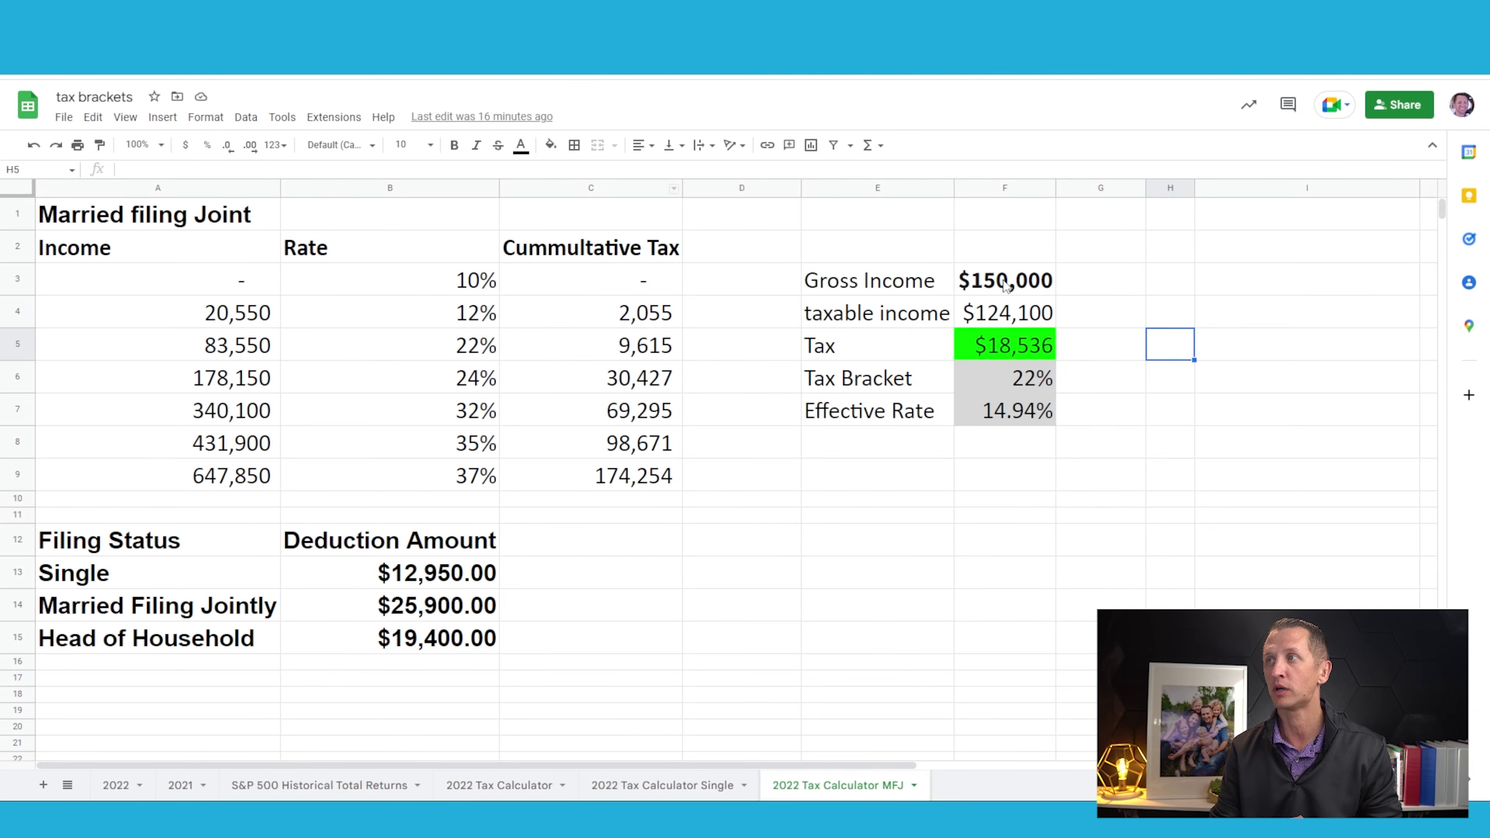
# - Set Gross Income in F3 to 137174 and check the taxable income formula in F4
pyautogui.click(1005, 285)
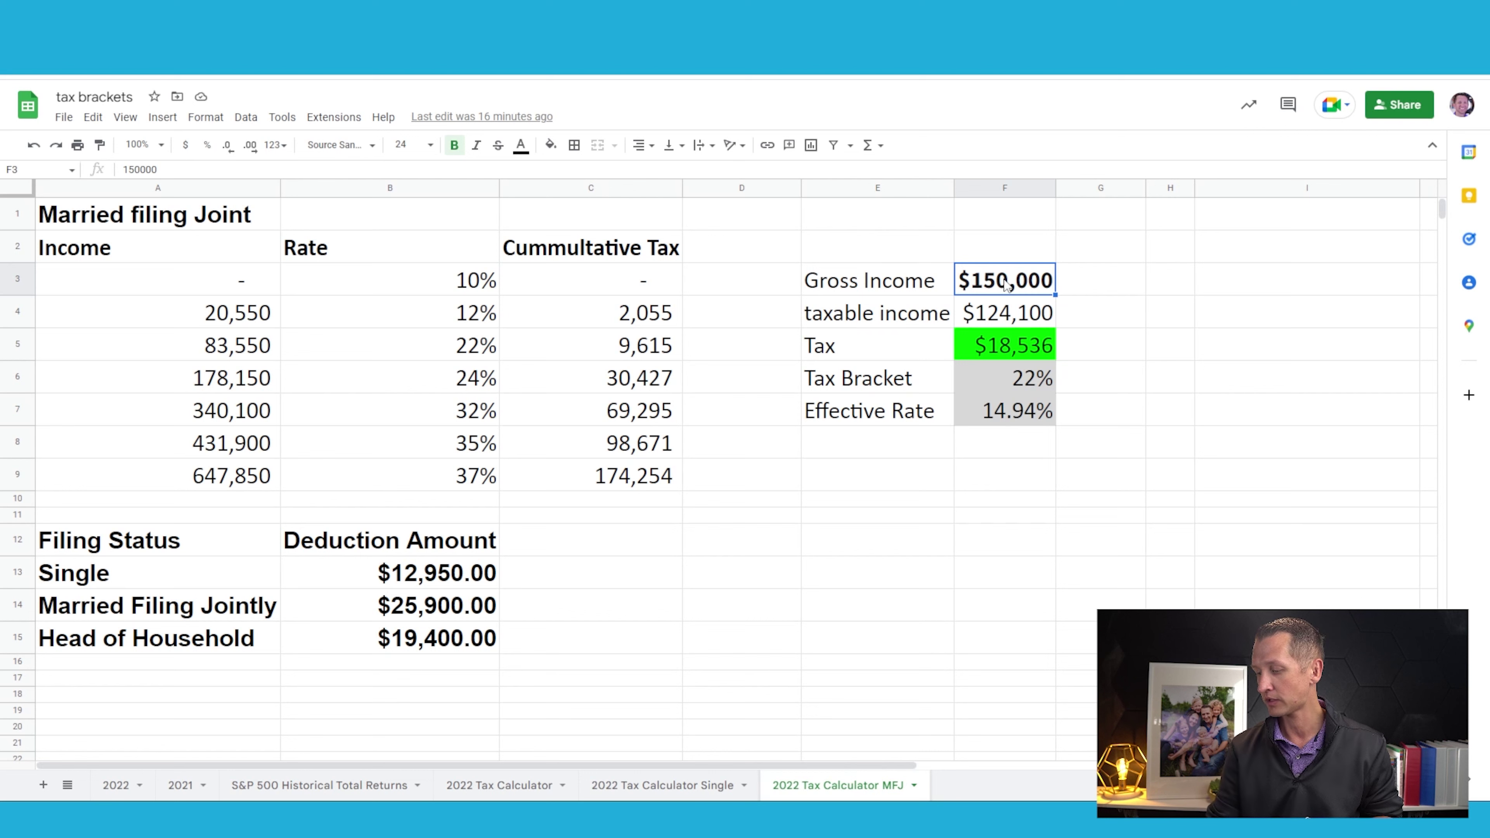
pyautogui.write('1')
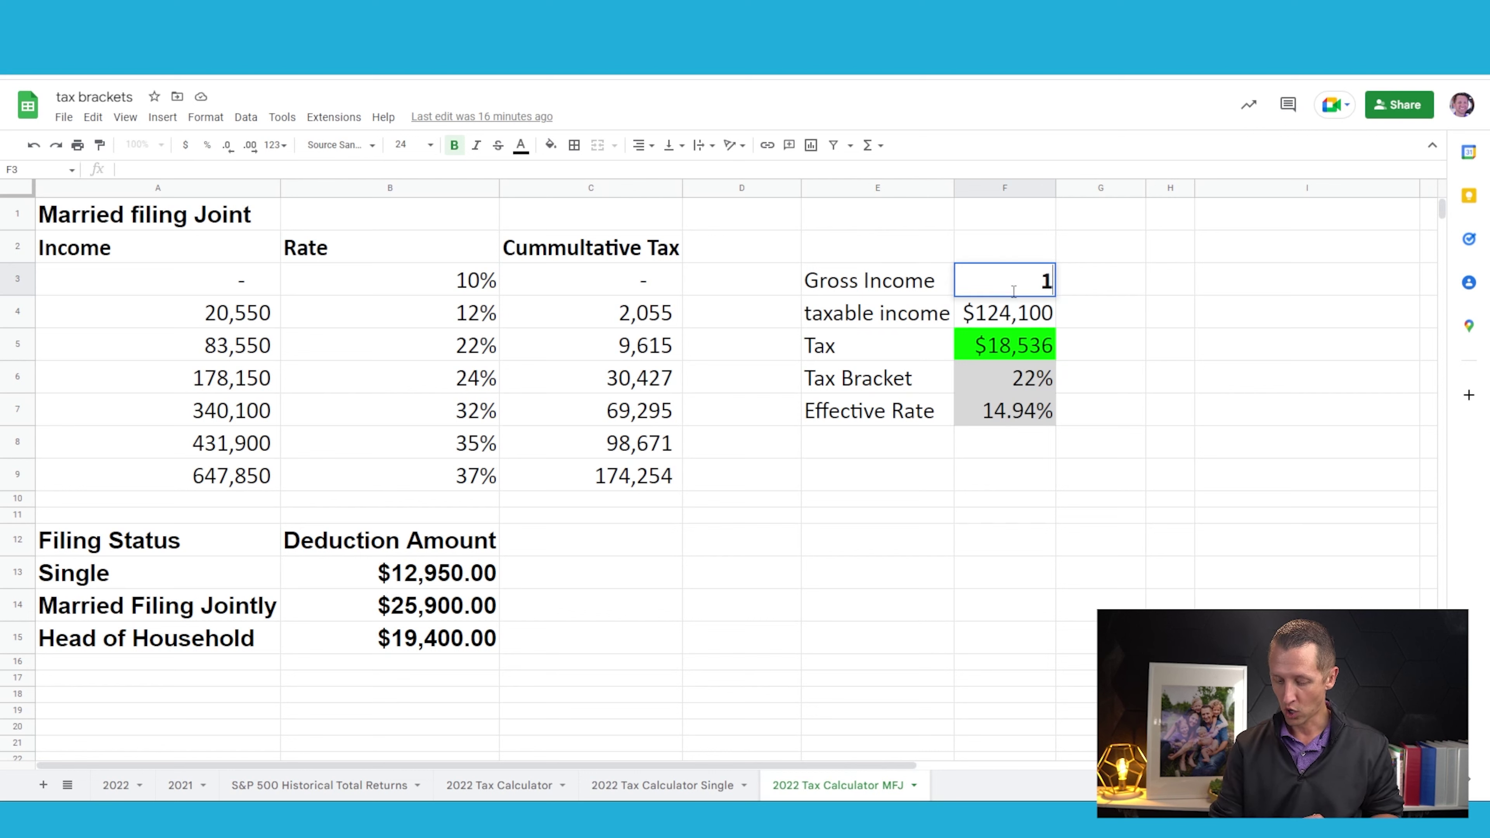
pyautogui.write('37174')
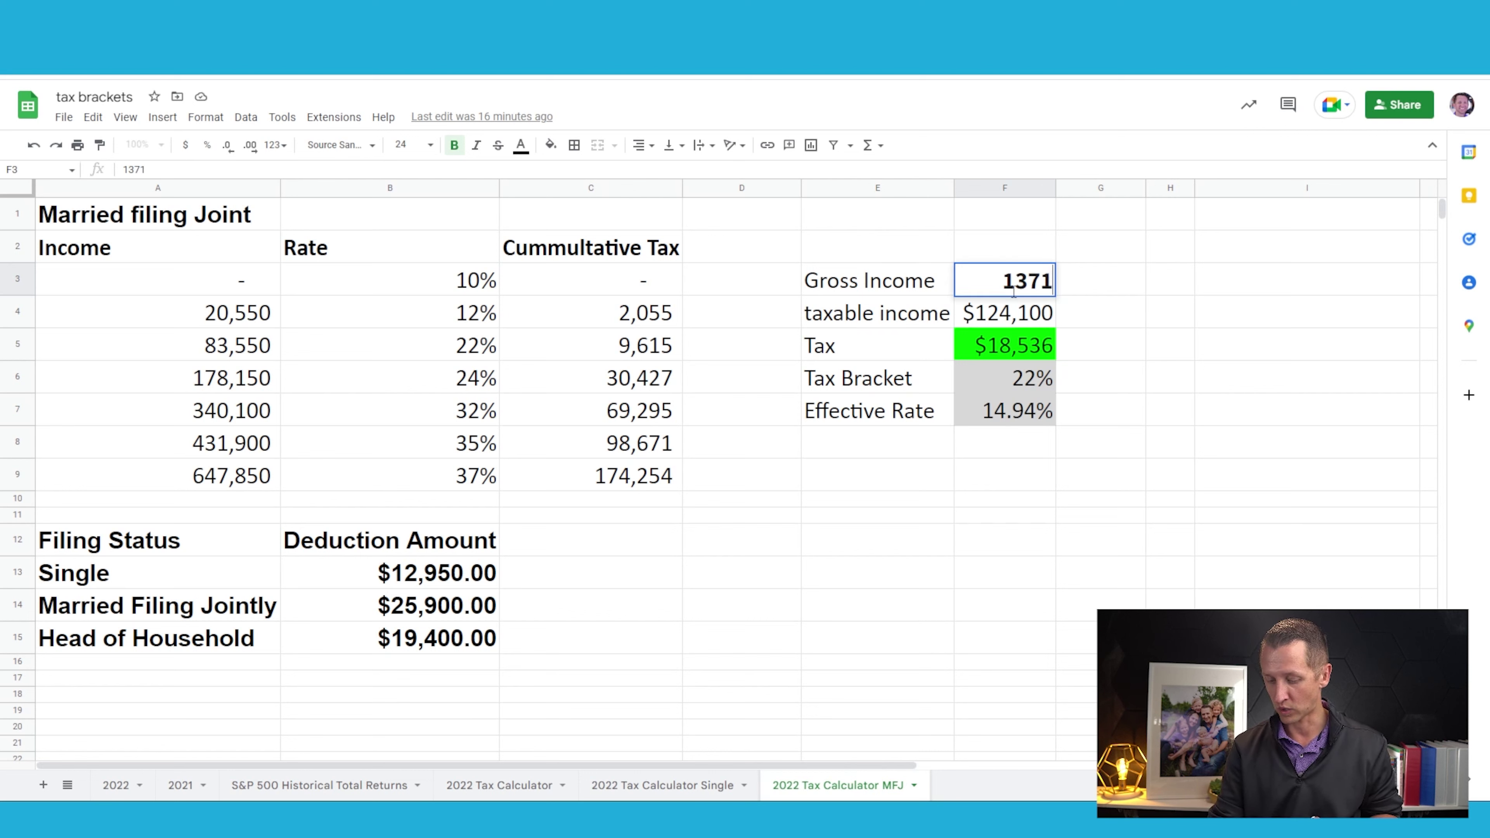
pyautogui.click(1215, 352)
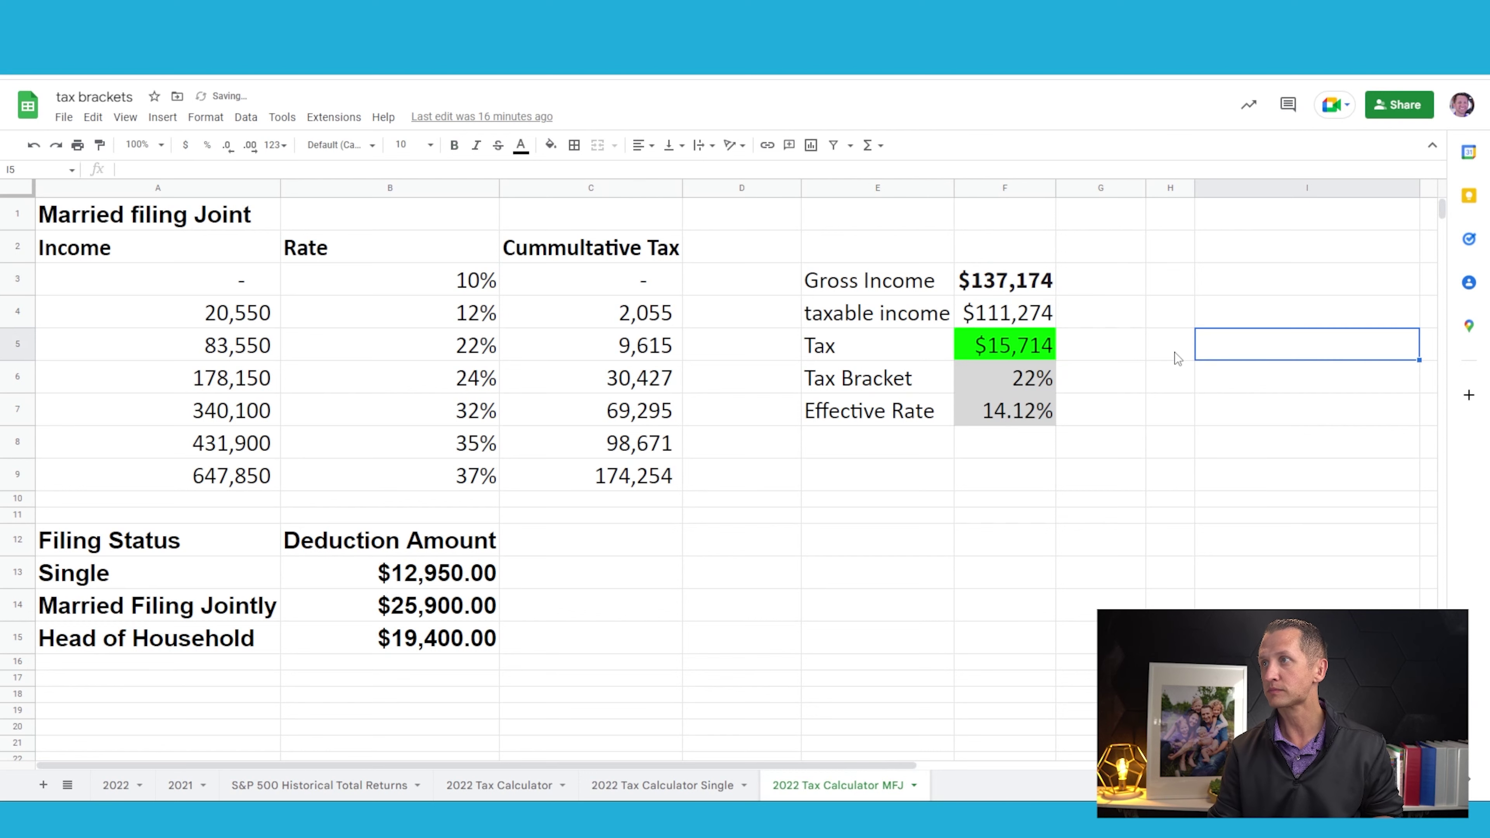
pyautogui.click(1017, 315)
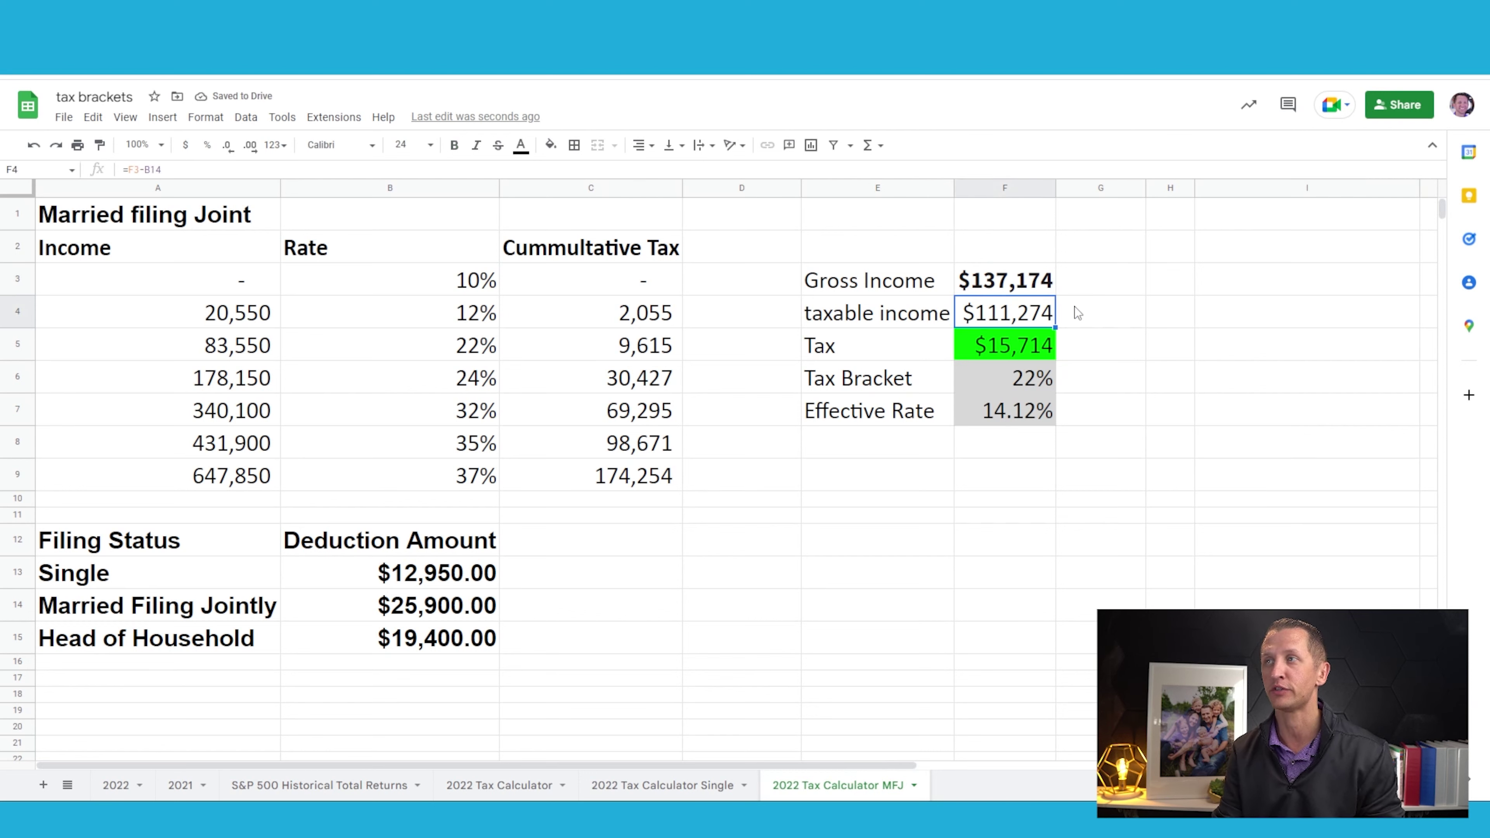
# - Compare against the IRS recap's $111,274 taxable income and $15,714 tax before credits
pyautogui.hotkey('ctrl', 'Tab')
pyautogui.moveTo(661, 320); pyautogui.dragTo(722, 317)
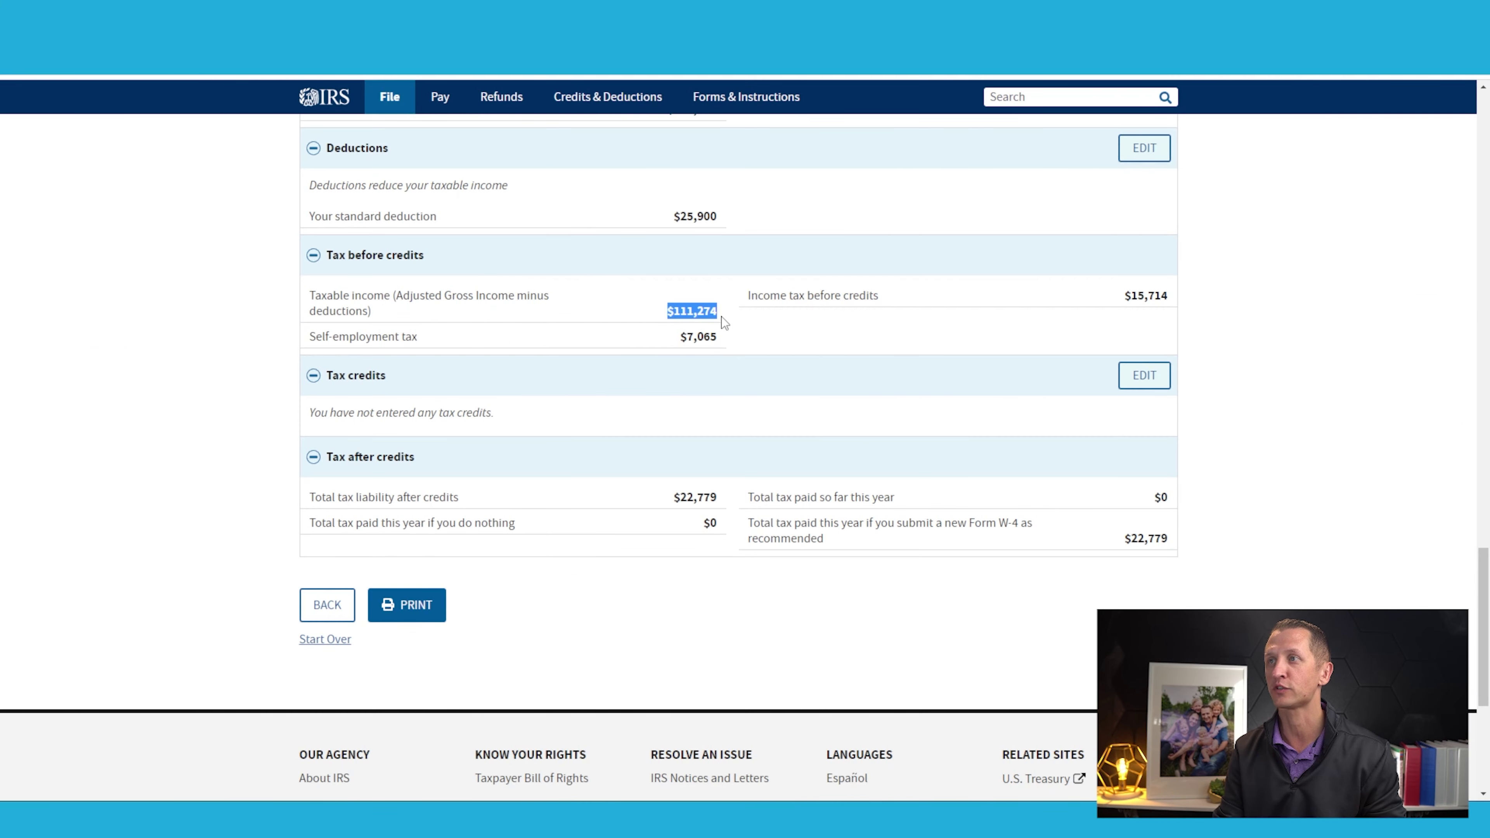
pyautogui.hotkey('ctrl', 'shift', 'Tab')
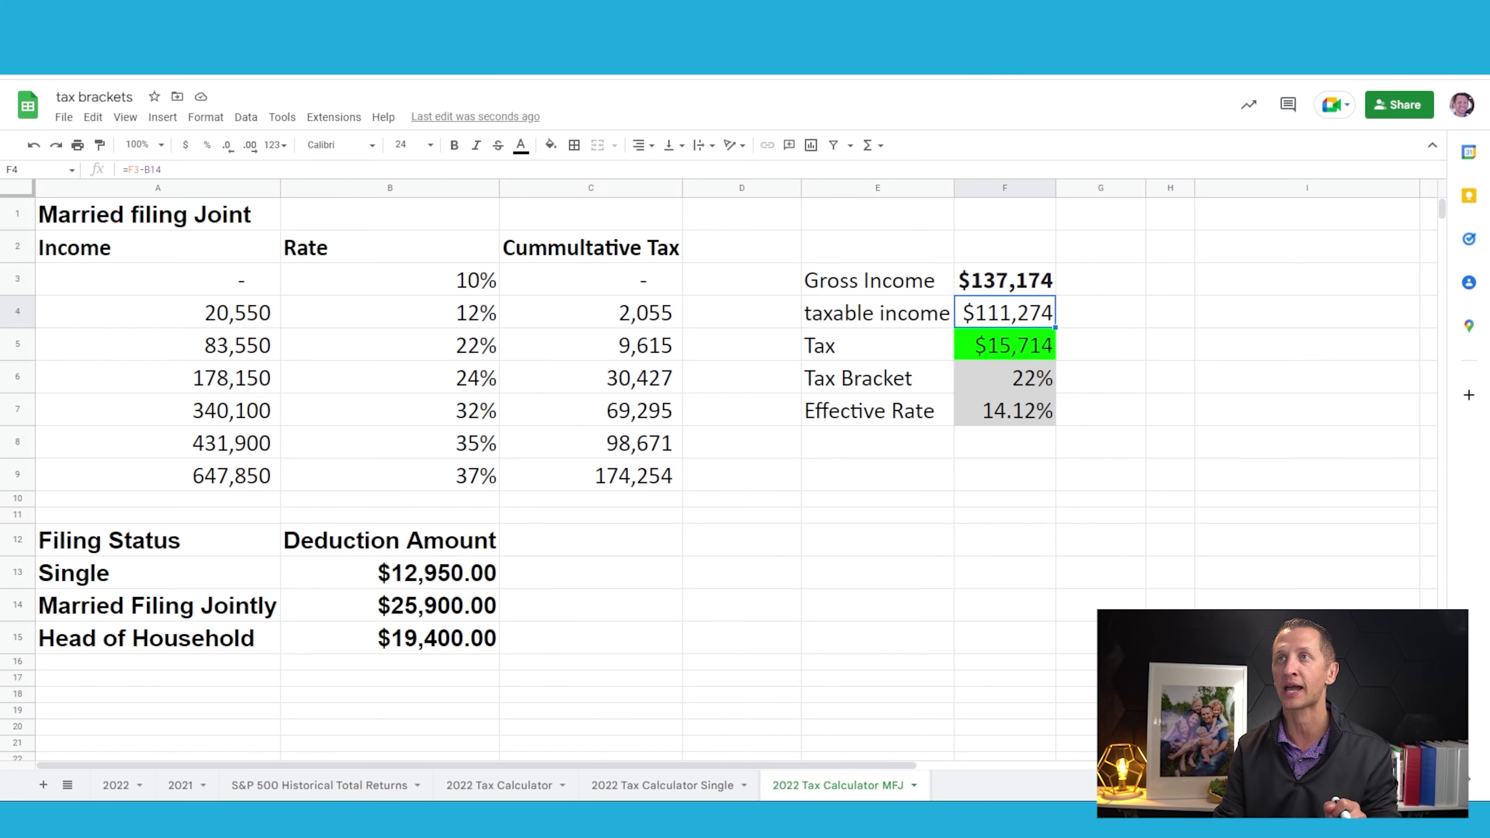
pyautogui.hotkey('ctrl', 'Tab')
pyautogui.moveTo(1095, 307); pyautogui.dragTo(1188, 309)
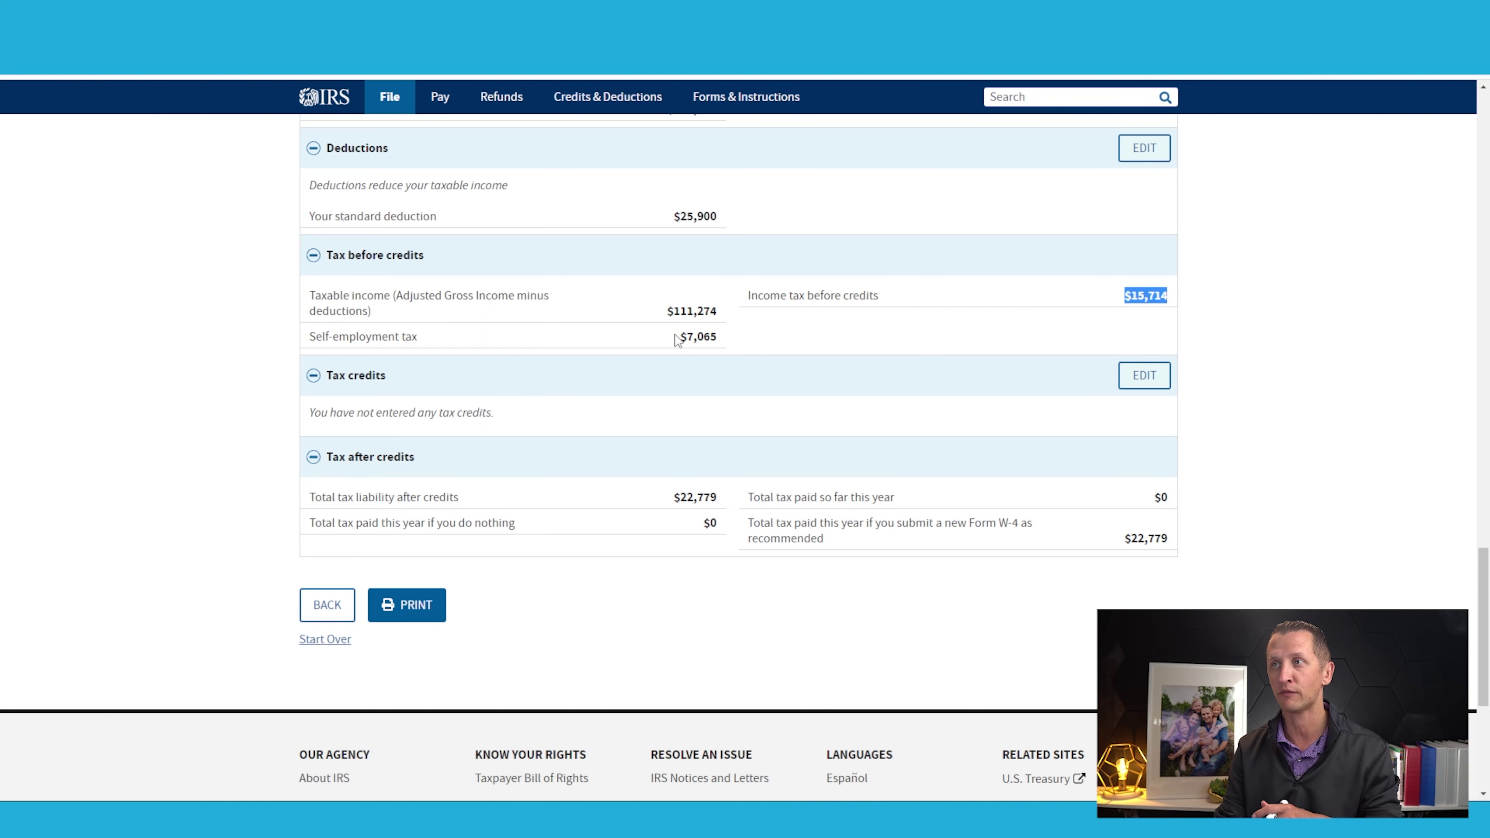
pyautogui.moveTo(677, 338); pyautogui.dragTo(733, 333)
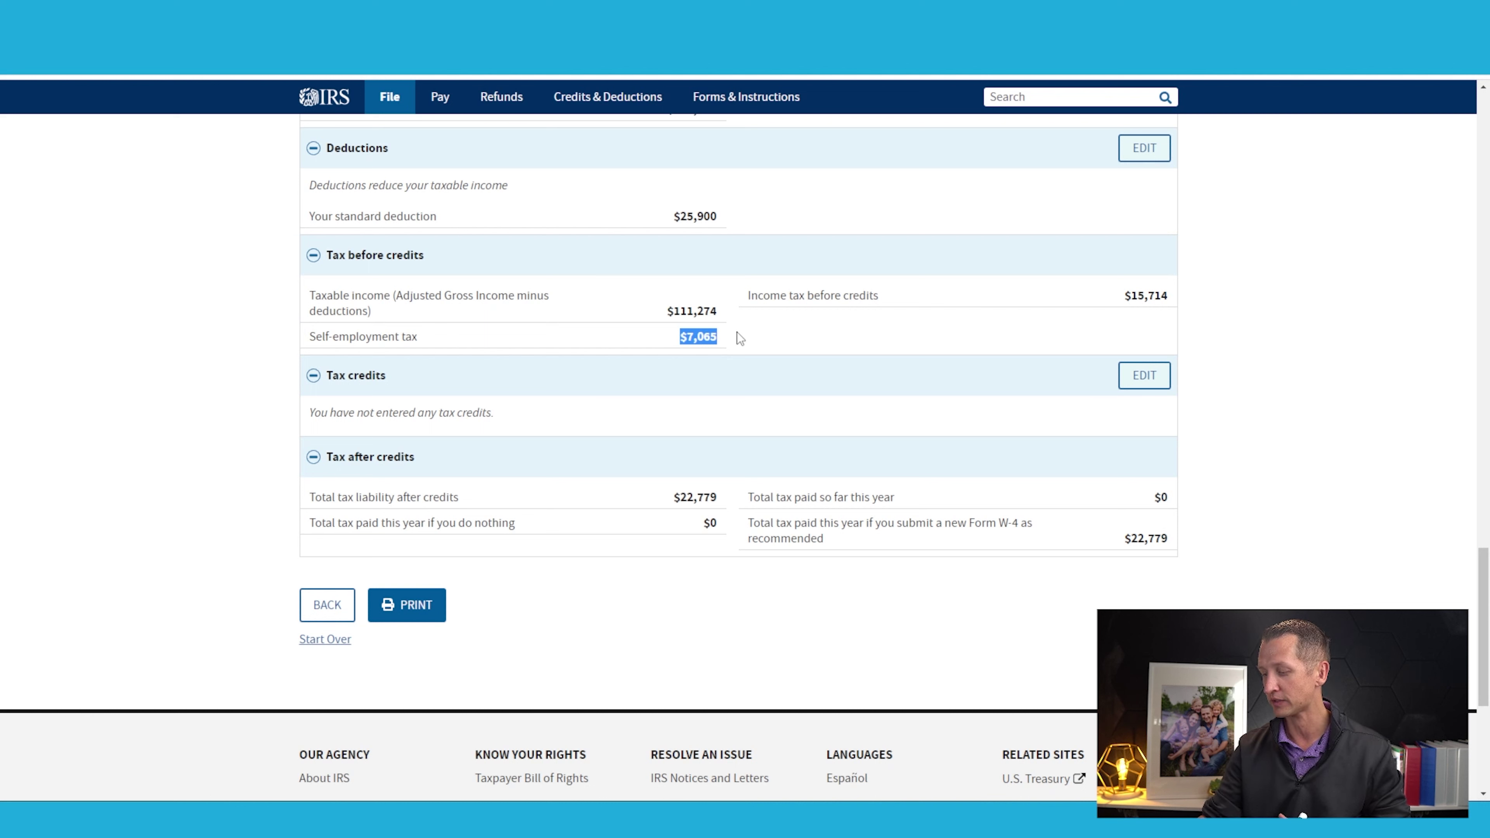
pyautogui.moveTo(1125, 550); pyautogui.dragTo(1149, 547)
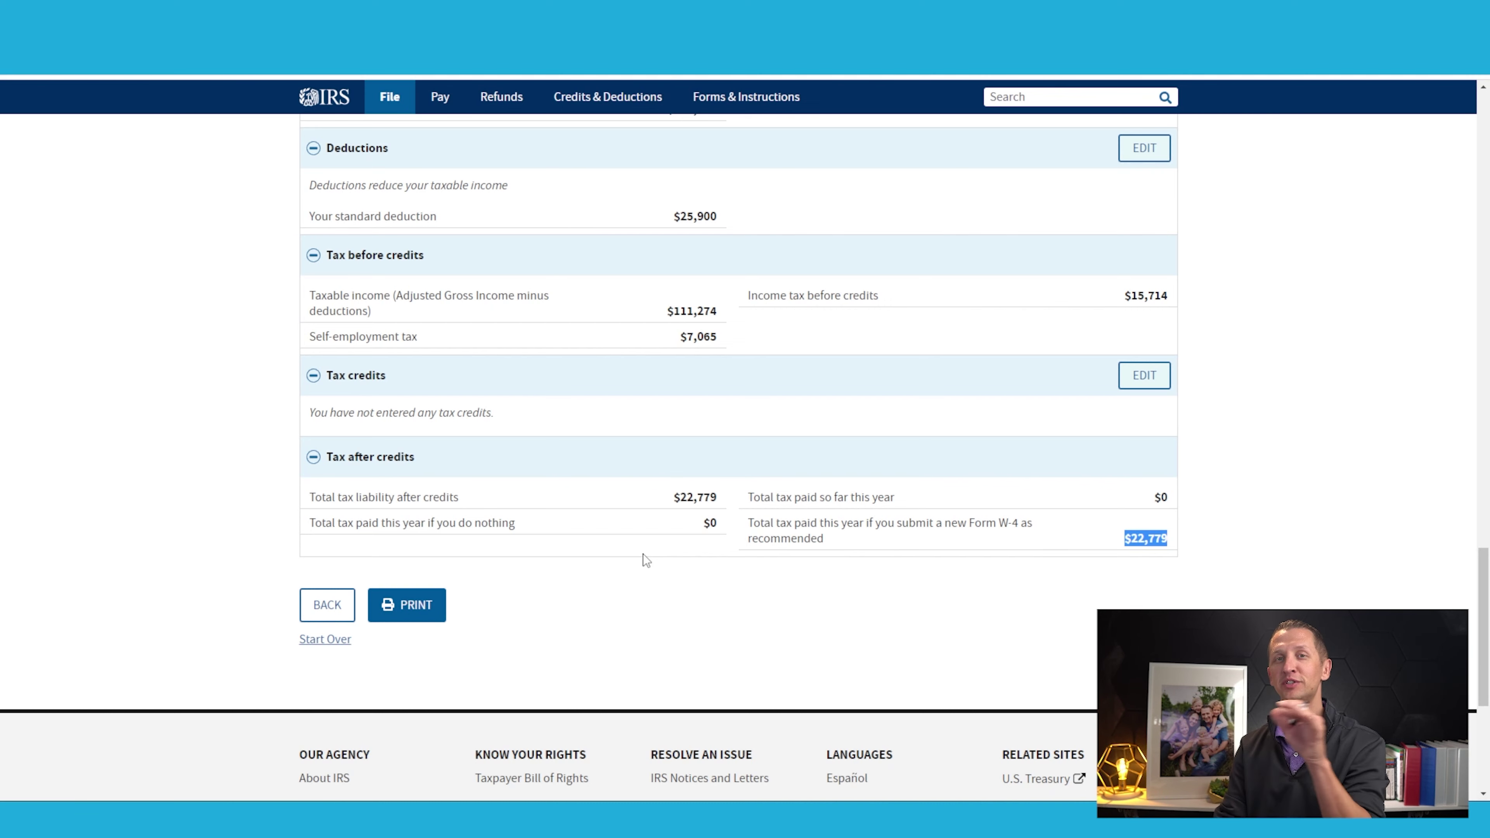
# - Expand the 'How to Adjust Your Withholding' instructions and scroll through them
pyautogui.scroll(15, 642, 555)
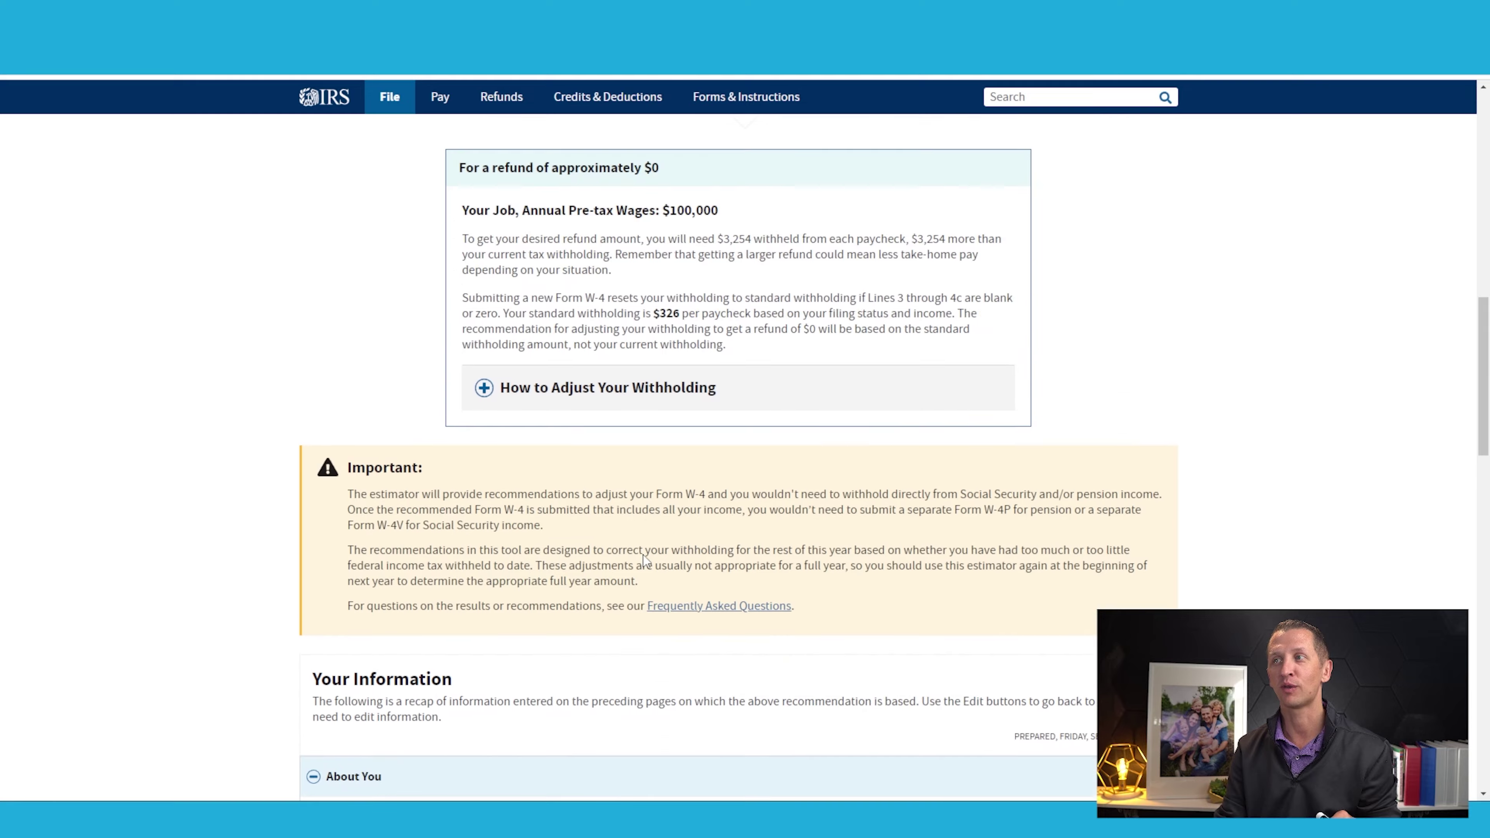
pyautogui.scroll(2, 642, 554)
pyautogui.scroll(-5, 563, 528)
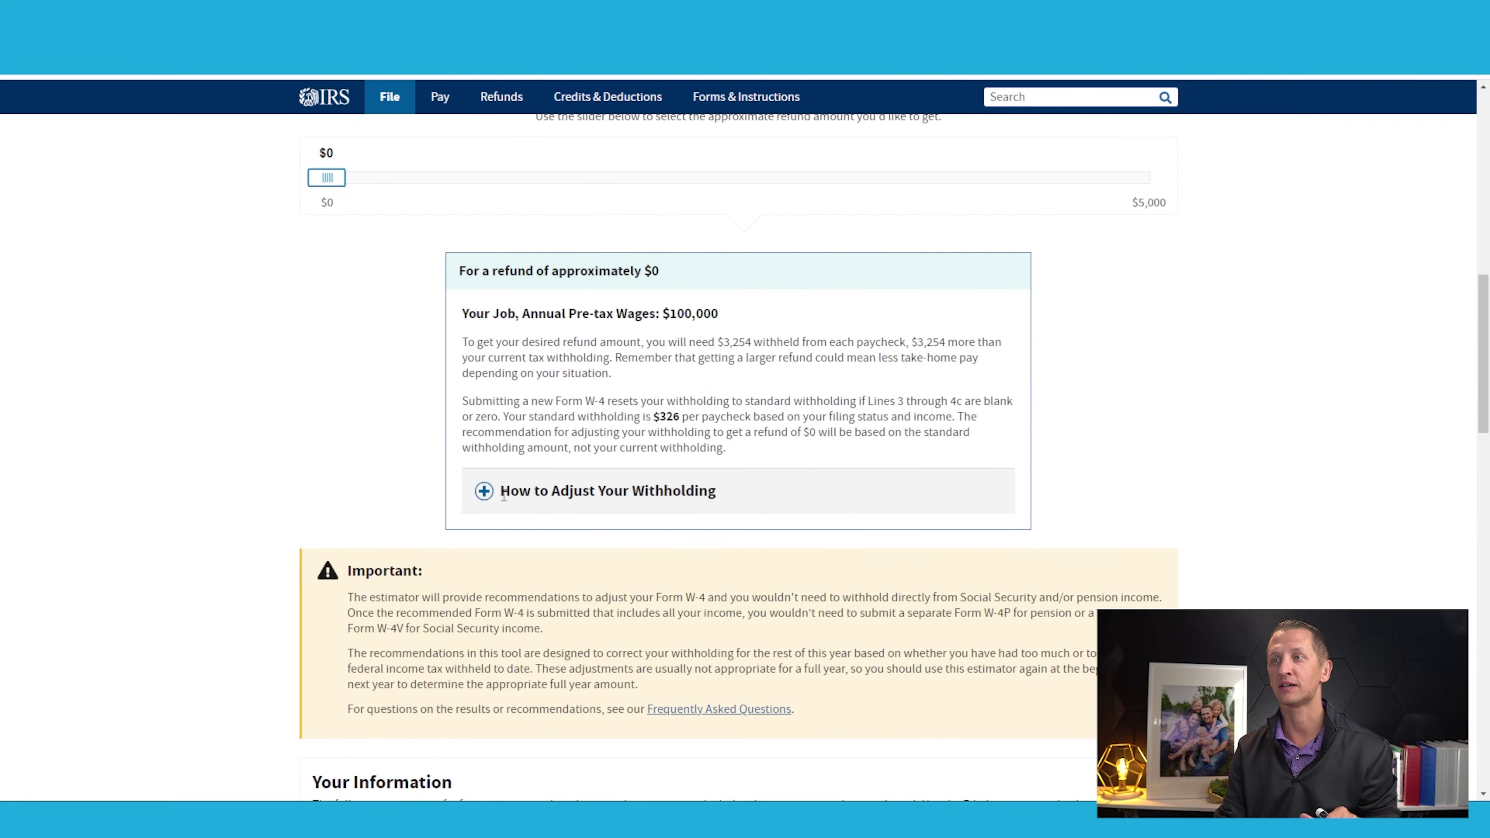
pyautogui.click(487, 499)
pyautogui.scroll(-12, 432, 523)
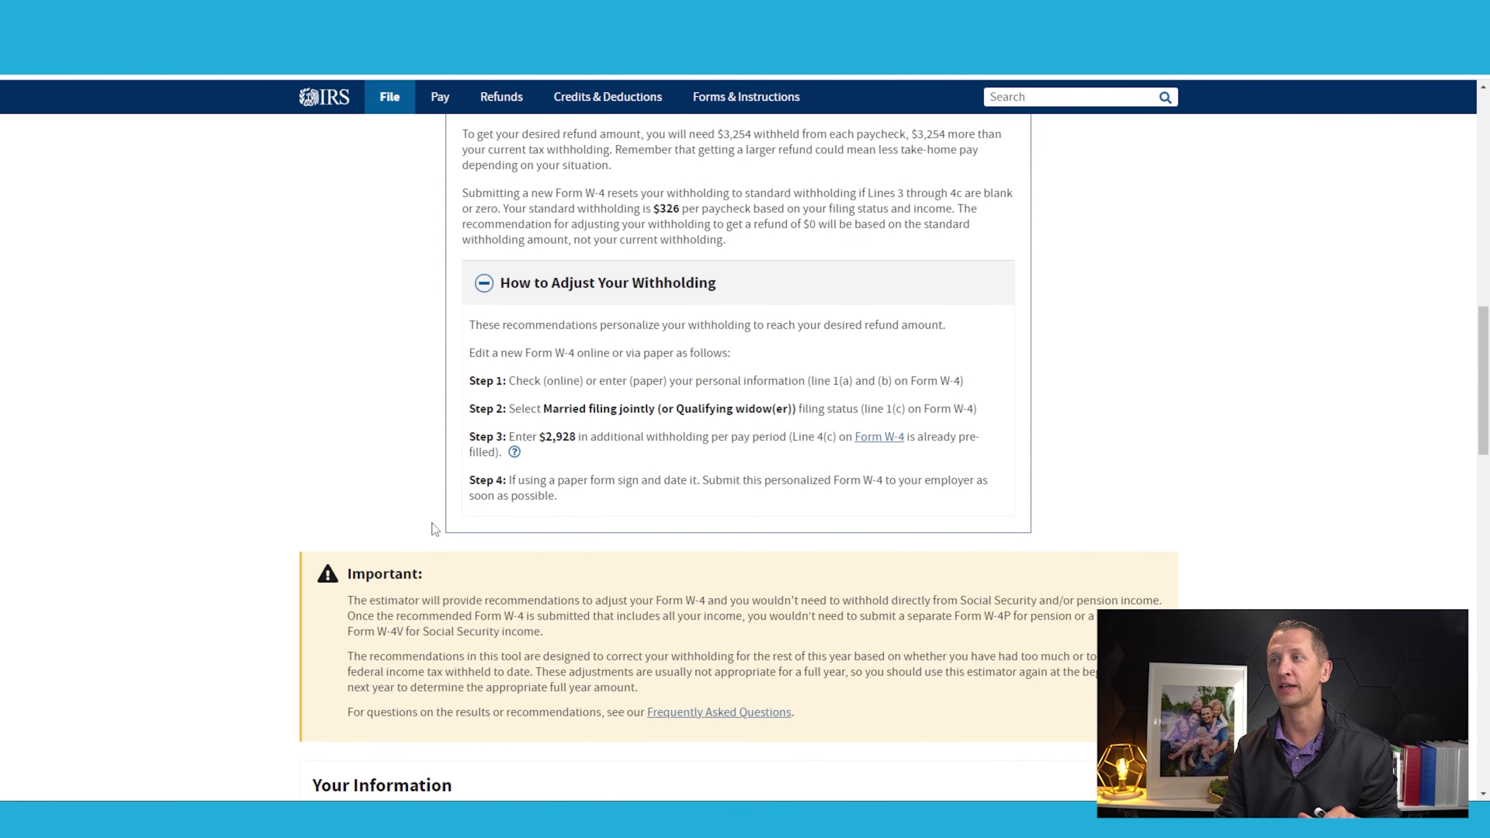
pyautogui.scroll(-5, 432, 523)
pyautogui.scroll(7, 513, 522)
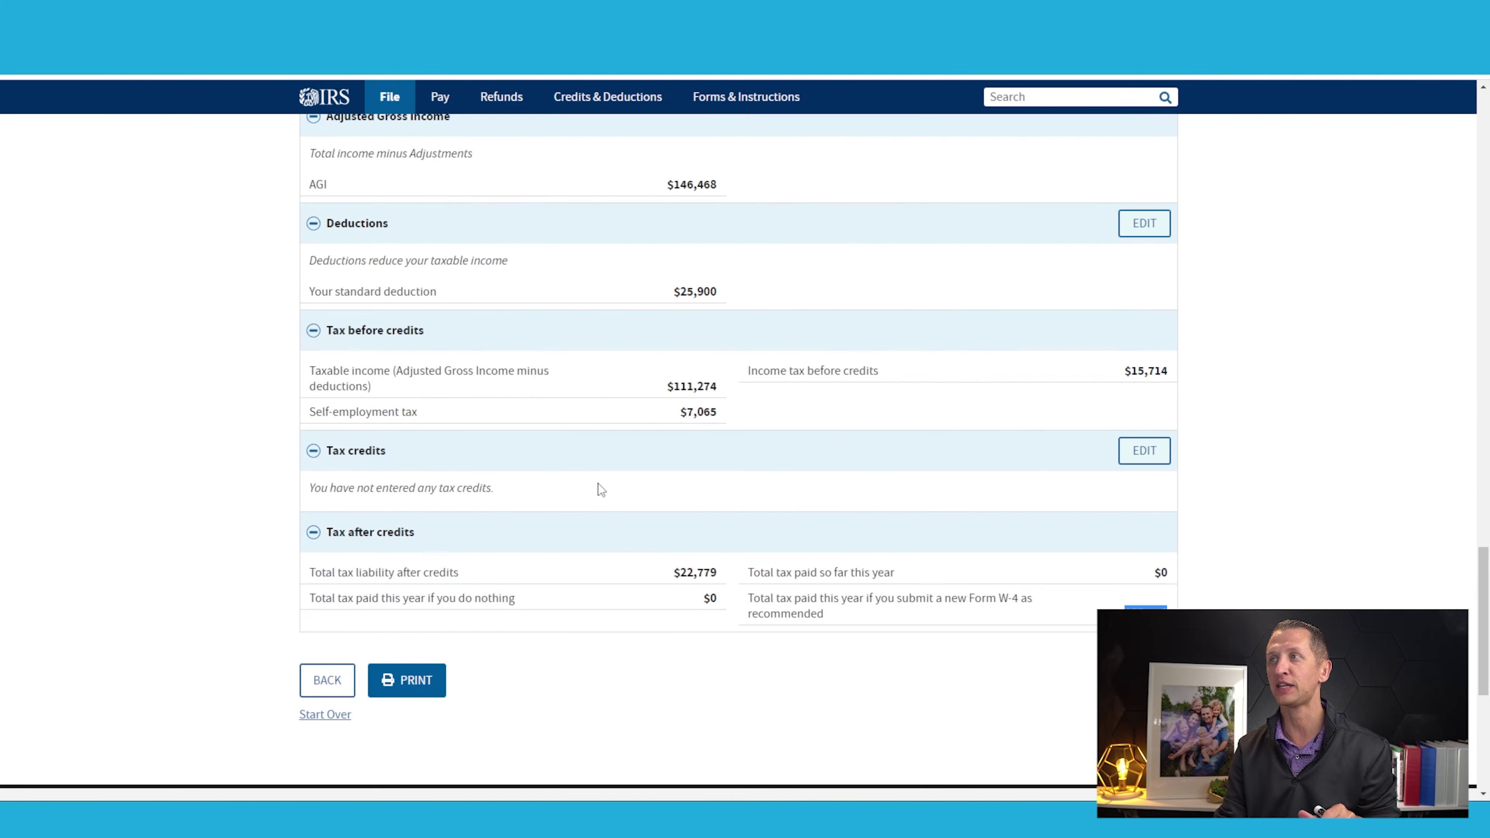
pyautogui.scroll(15, 599, 484)
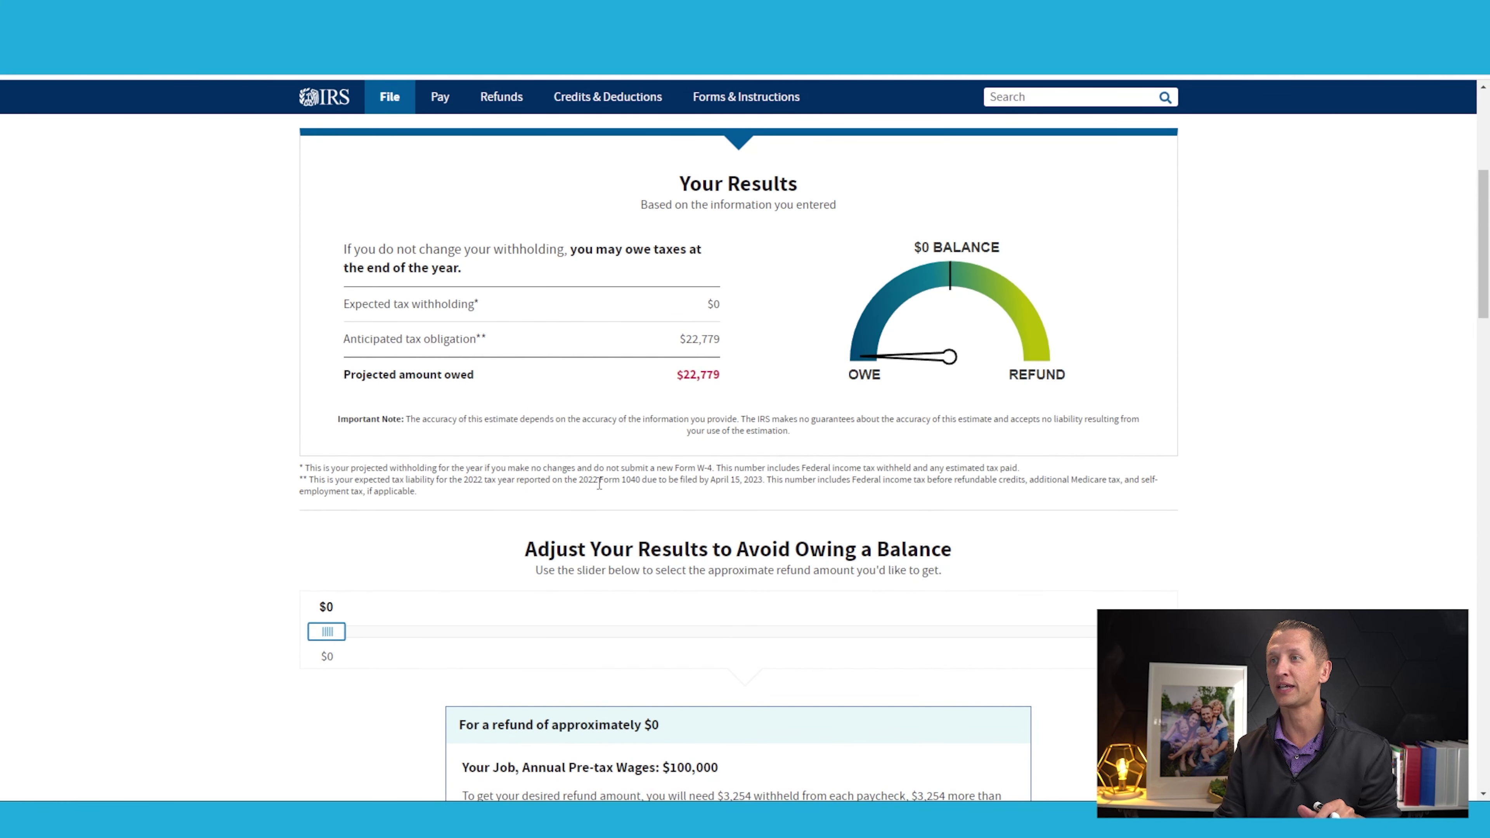
# - Highlight the Expected tax withholding and total tax paid with new W-4 labels
pyautogui.scroll(-2, 599, 484)
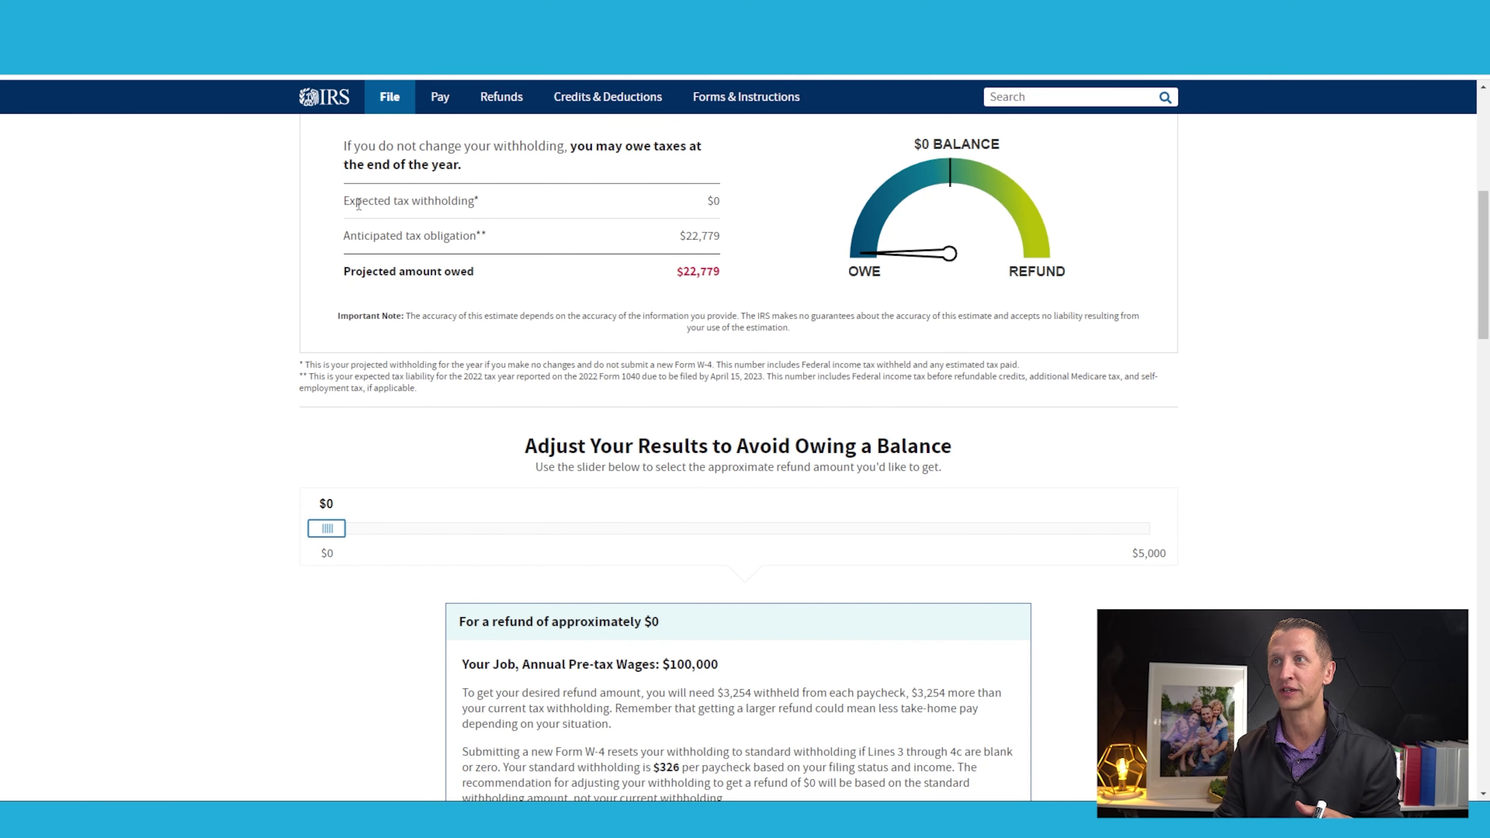
pyautogui.moveTo(343, 201); pyautogui.dragTo(473, 201)
pyautogui.click(503, 202)
pyautogui.scroll(-10, 506, 210)
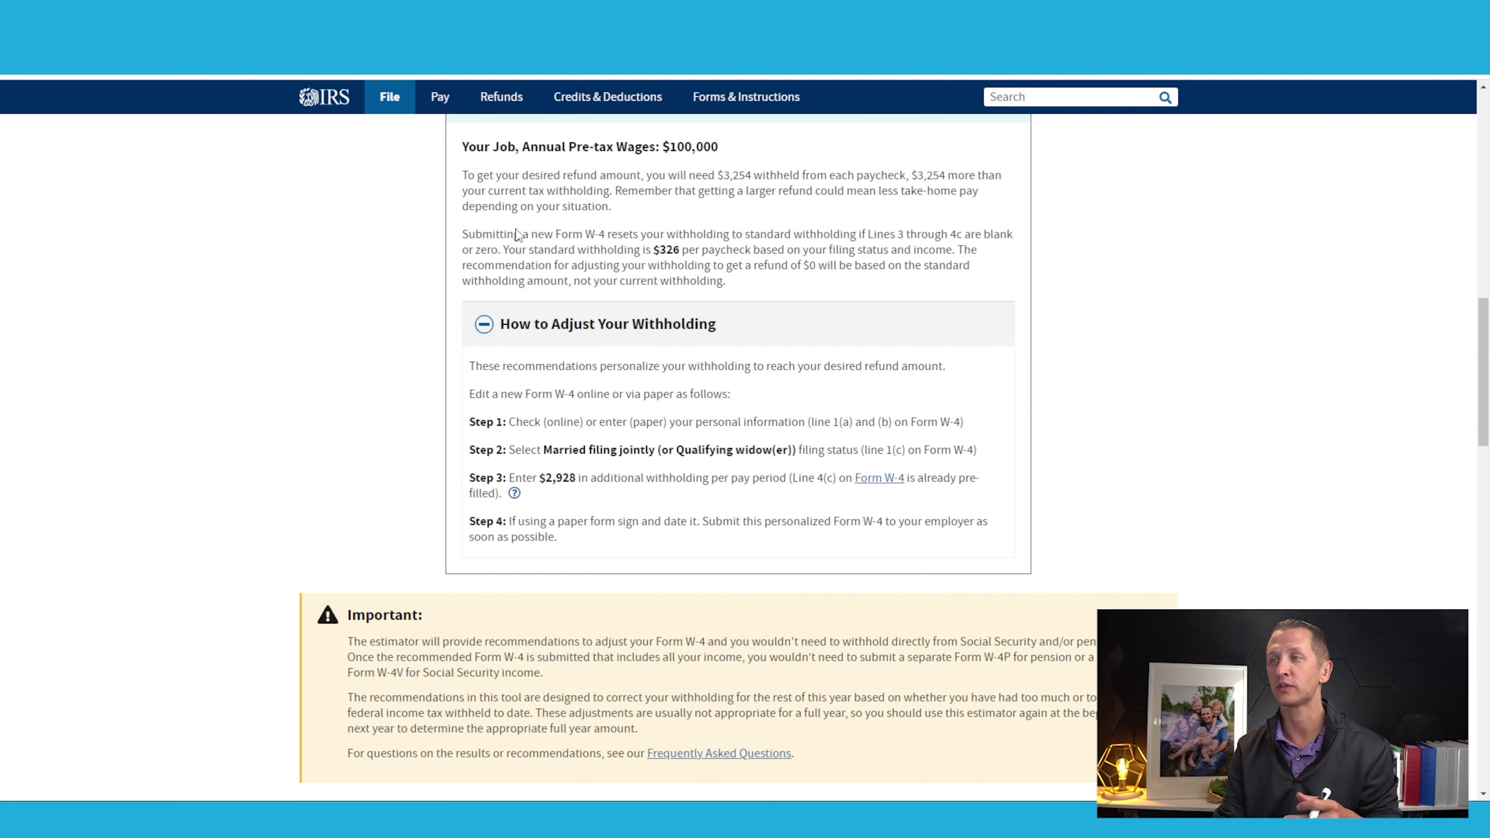
pyautogui.scroll(-4, 552, 279)
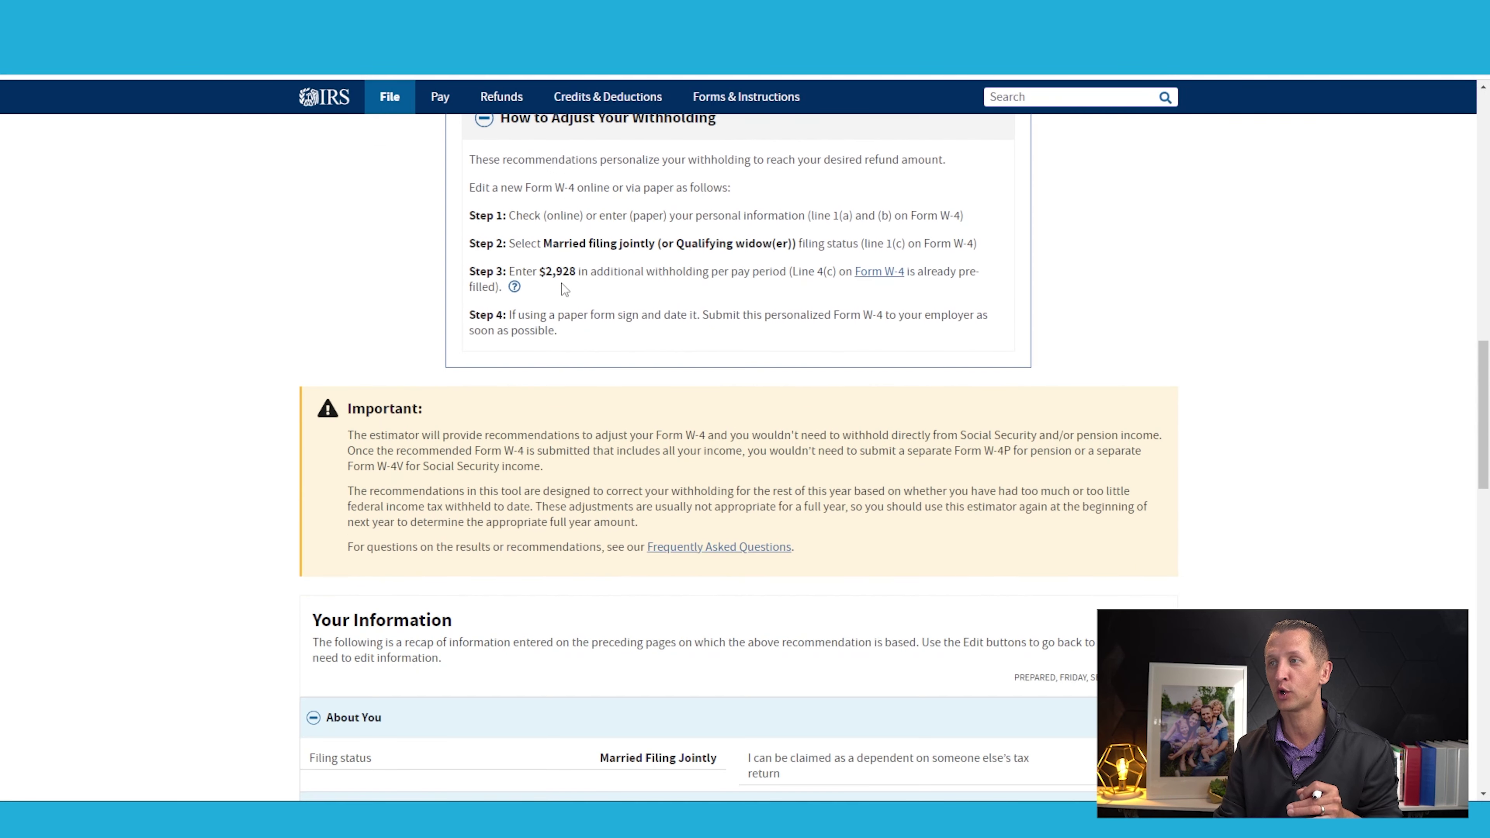
pyautogui.scroll(-20, 561, 283)
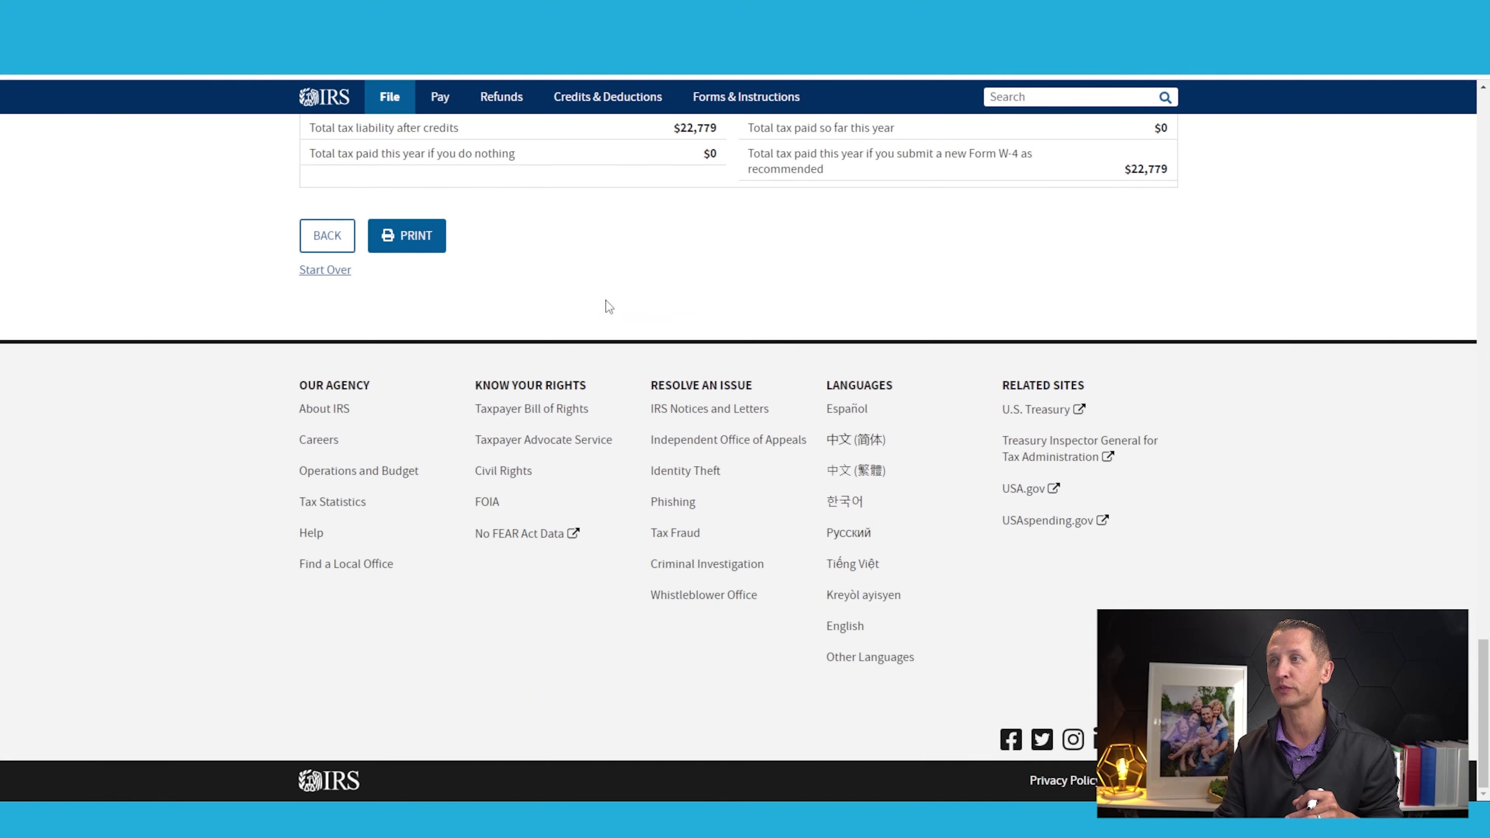
pyautogui.scroll(6, 756, 467)
pyautogui.moveTo(748, 467); pyautogui.dragTo(897, 485)
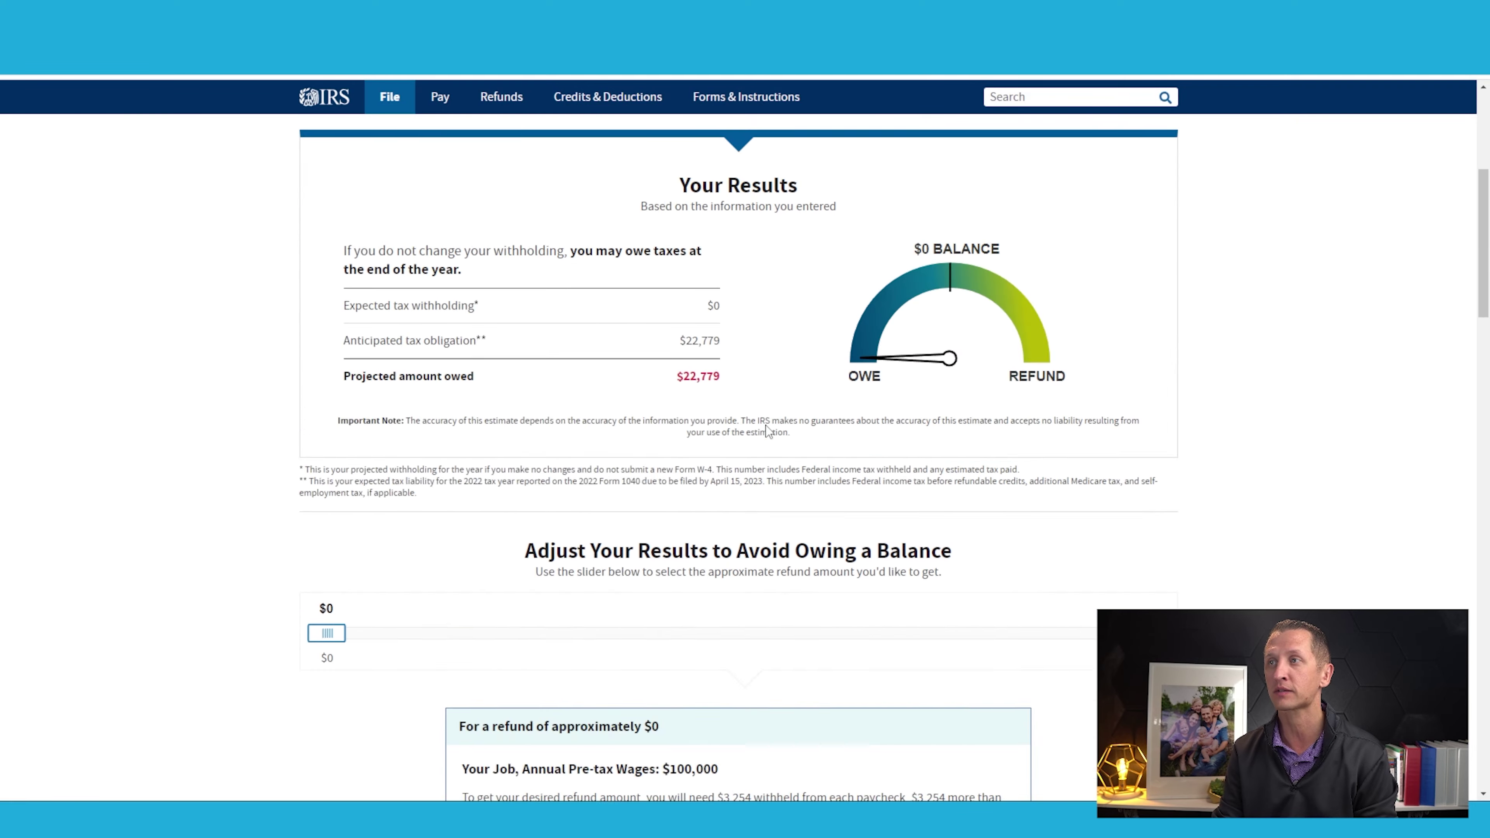
# - Return to the Income & Withholding step and locate the self-employment entry
pyautogui.scroll(5, 768, 432)
pyautogui.click(574, 339)
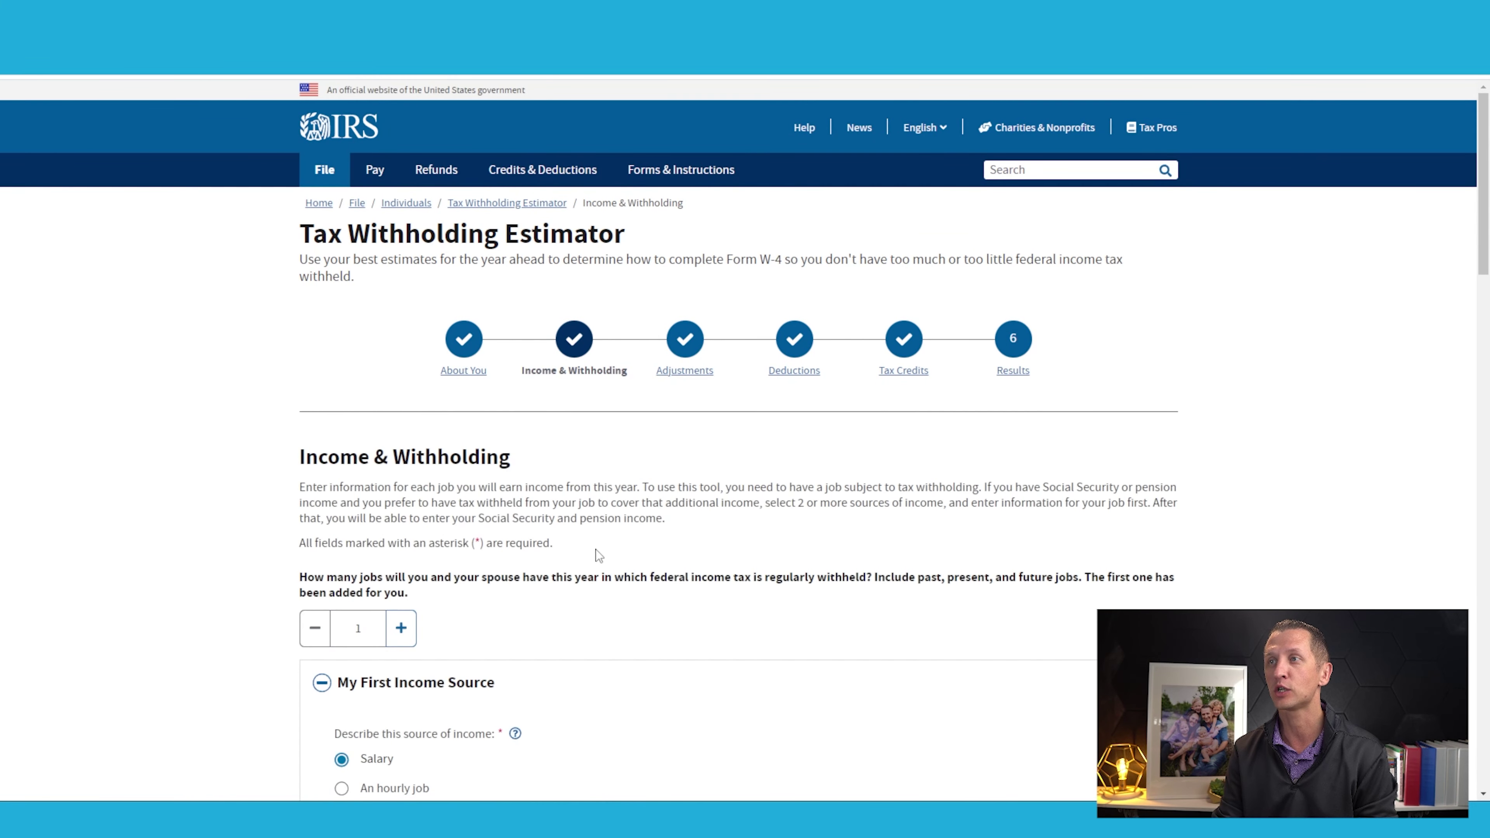
pyautogui.scroll(-20, 596, 550)
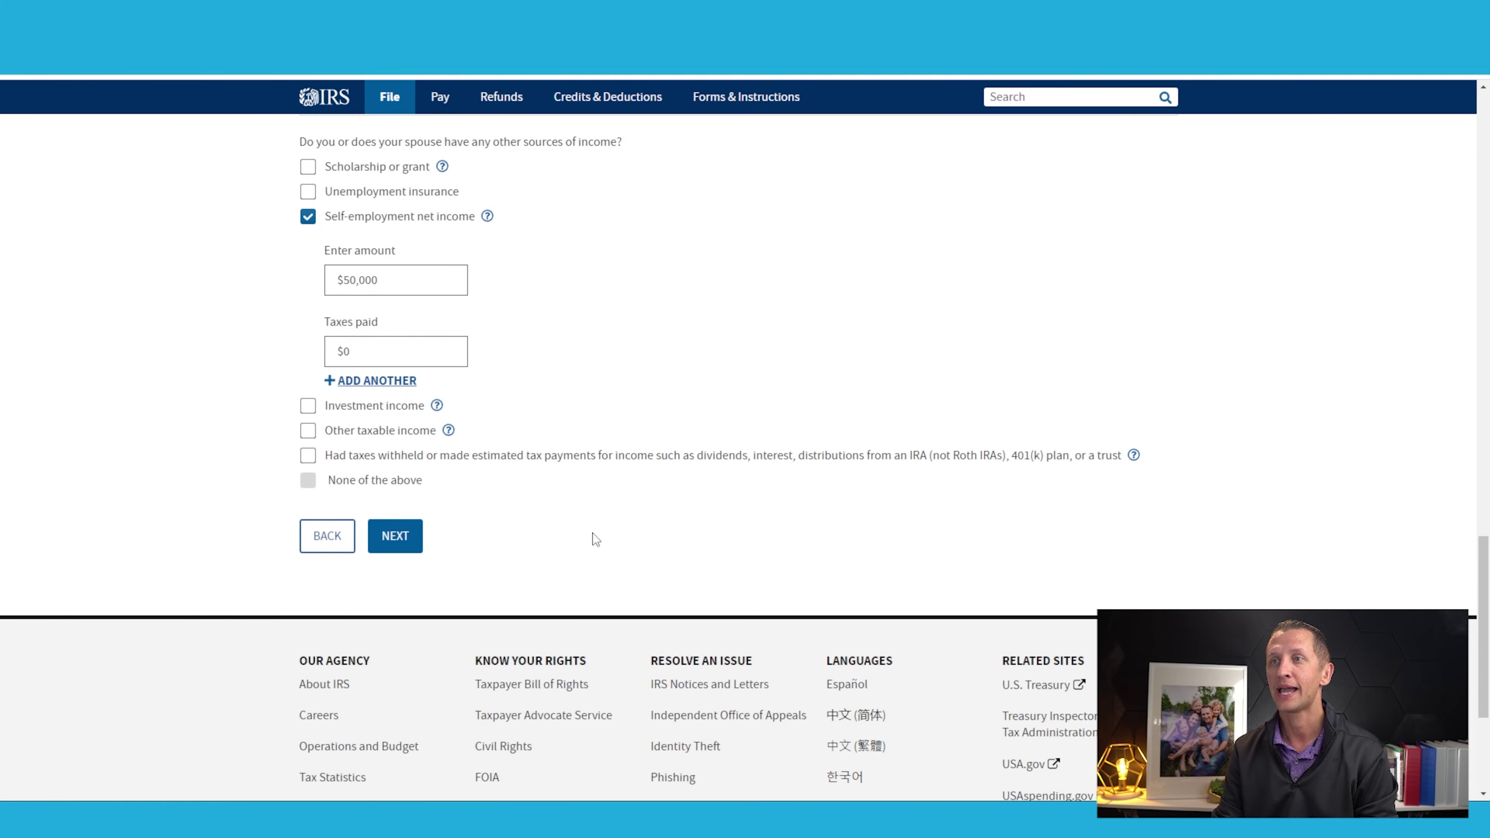
pyautogui.scroll(2, 589, 529)
# - Change self-employment Taxes paid to $10,000 and highlight the total tax paid with new W-4
pyautogui.click(361, 459)
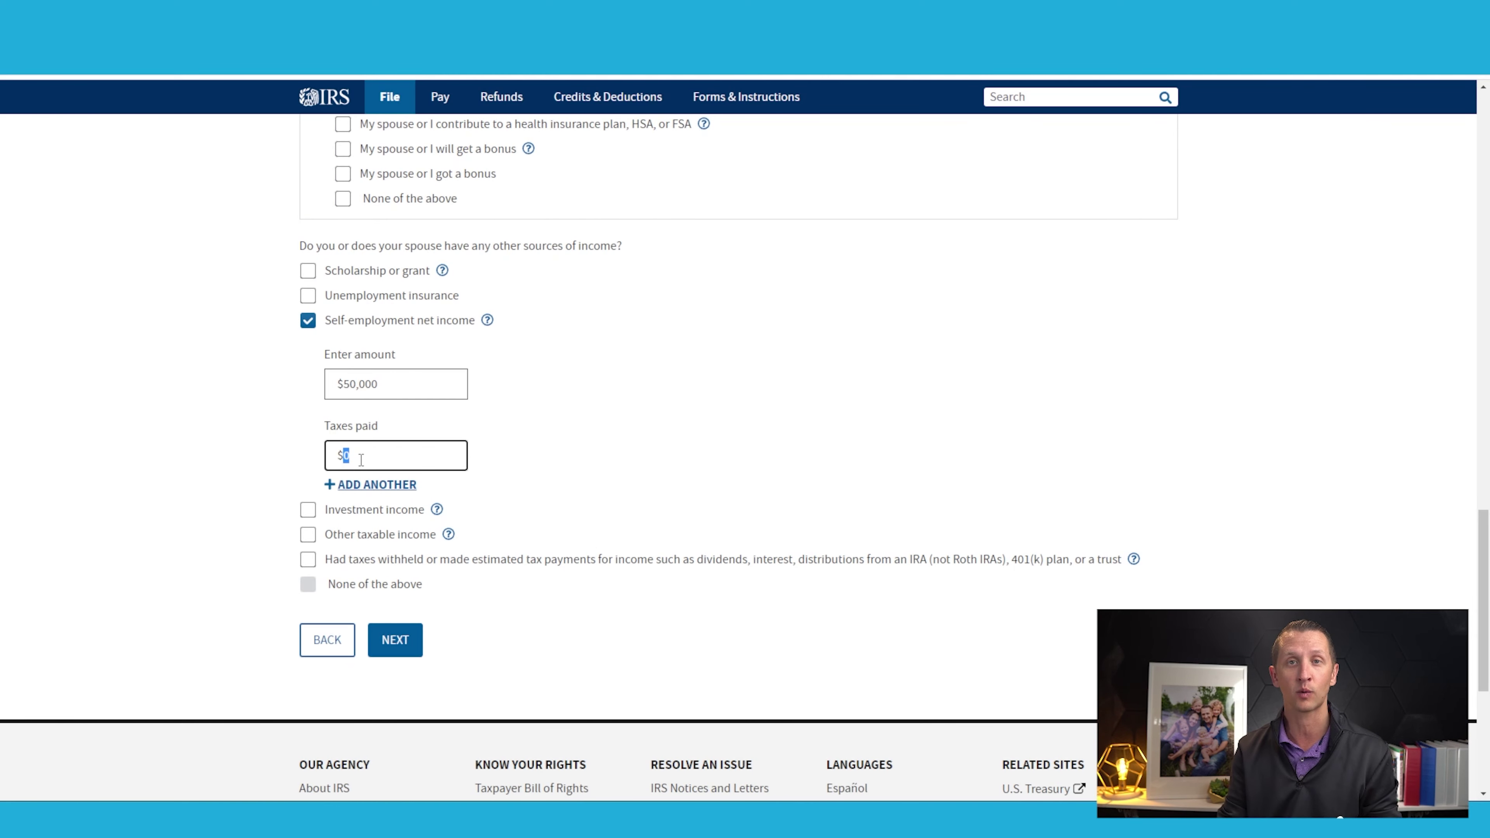
pyautogui.write('2')
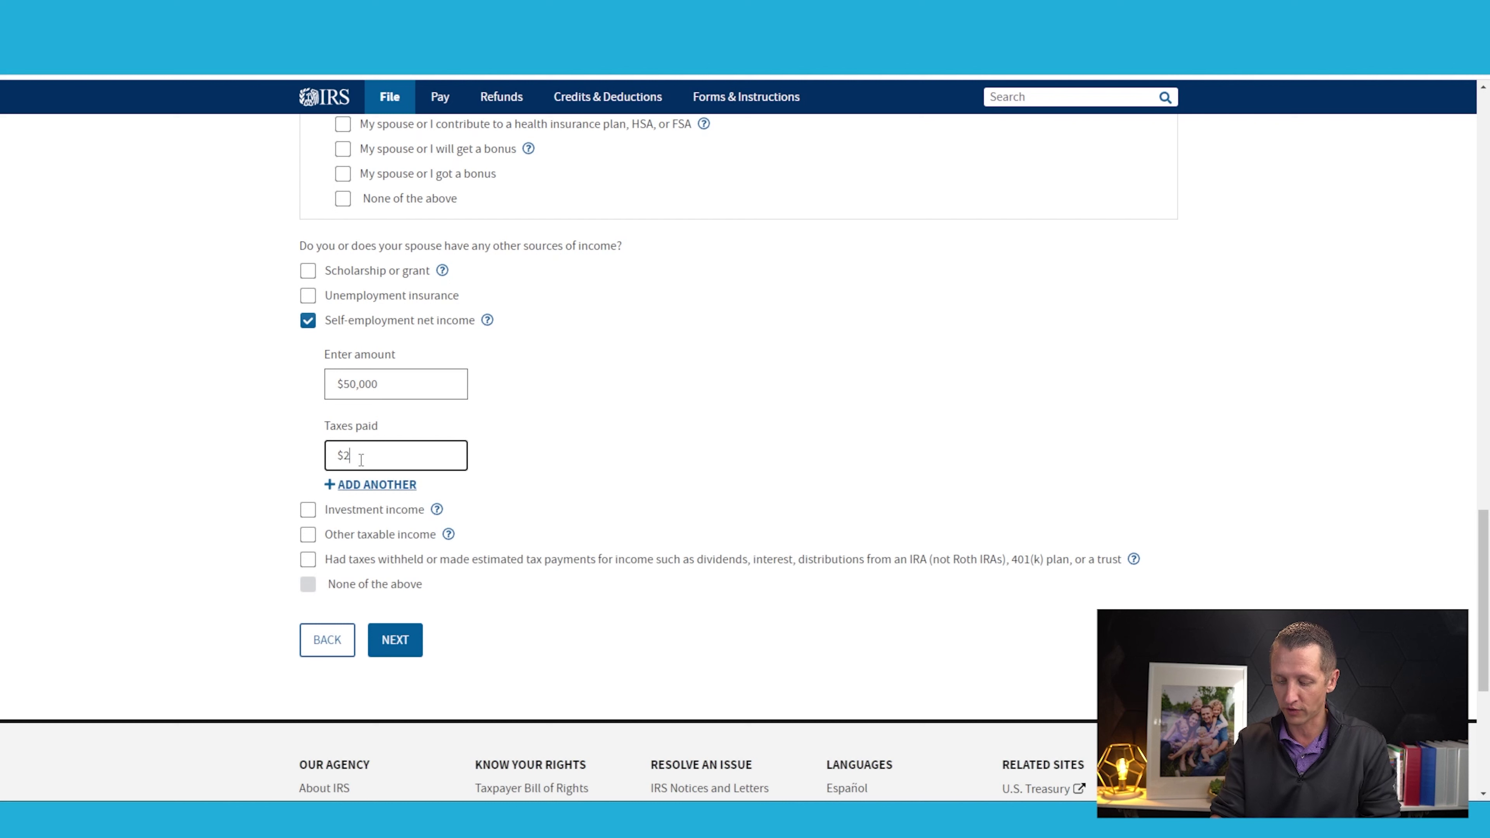
pyautogui.press('BackSpace')
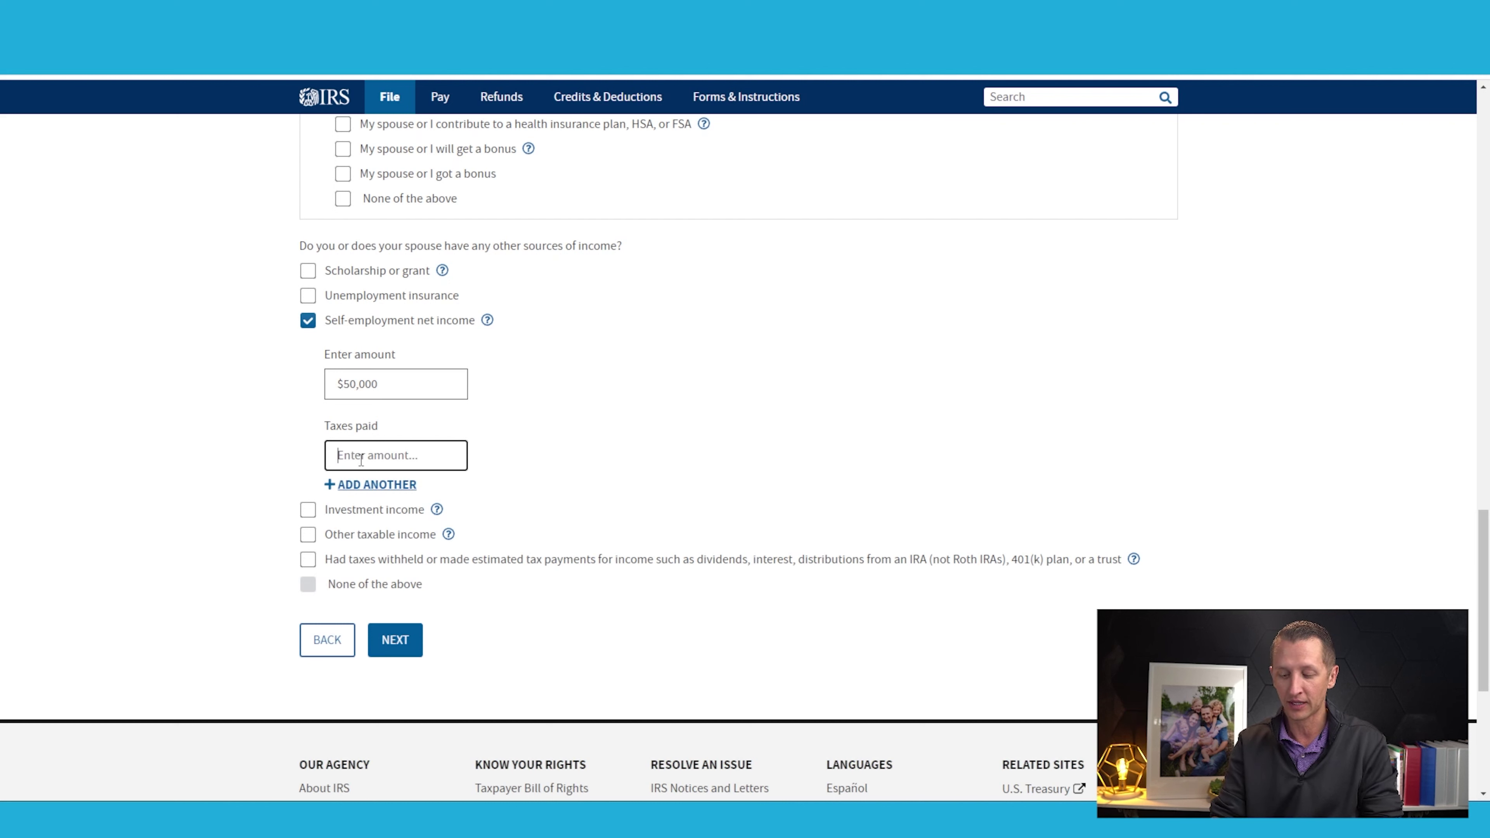
pyautogui.write('100000')
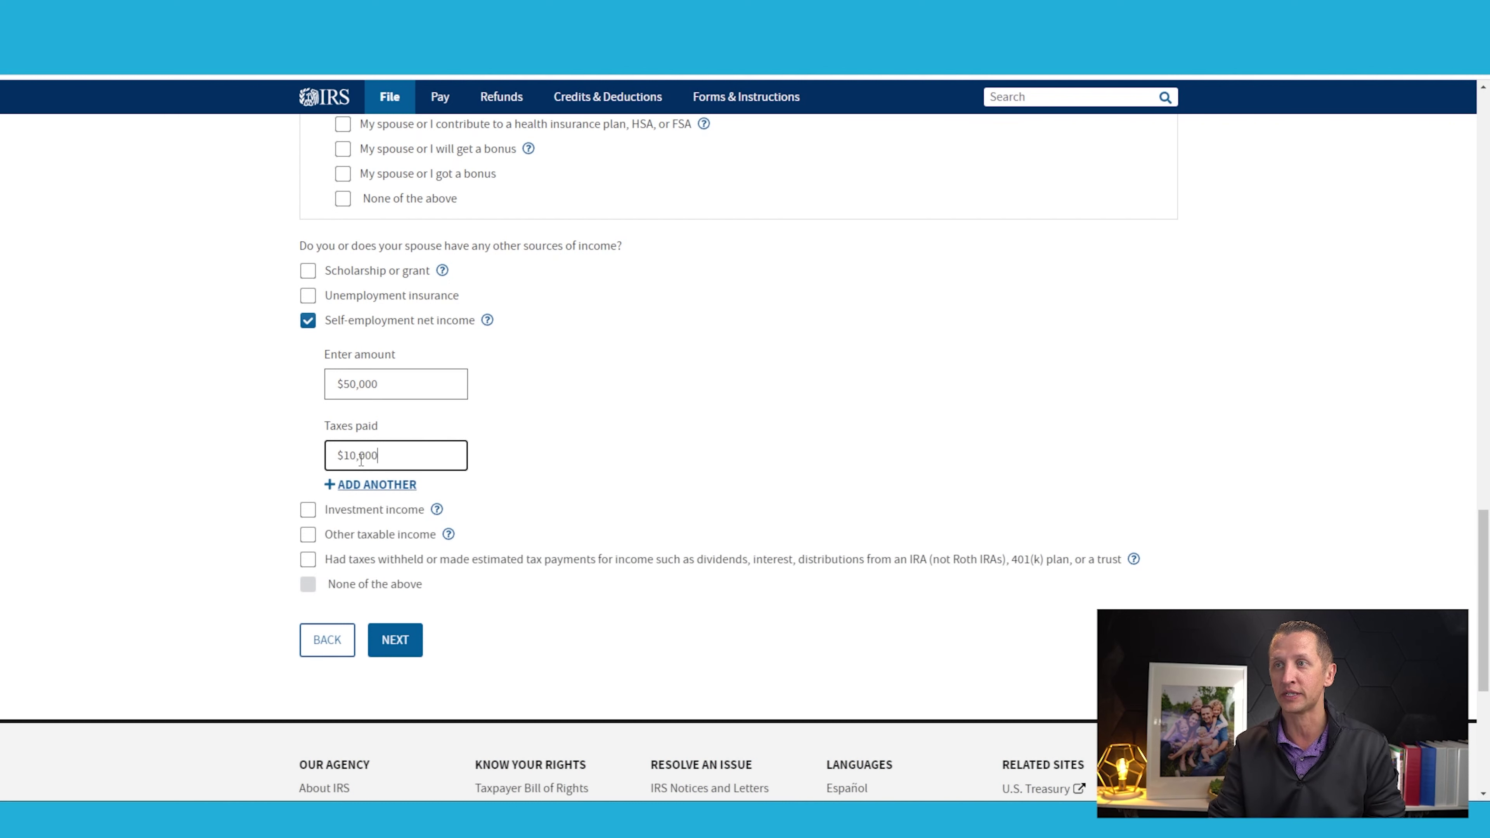
pyautogui.click(617, 491)
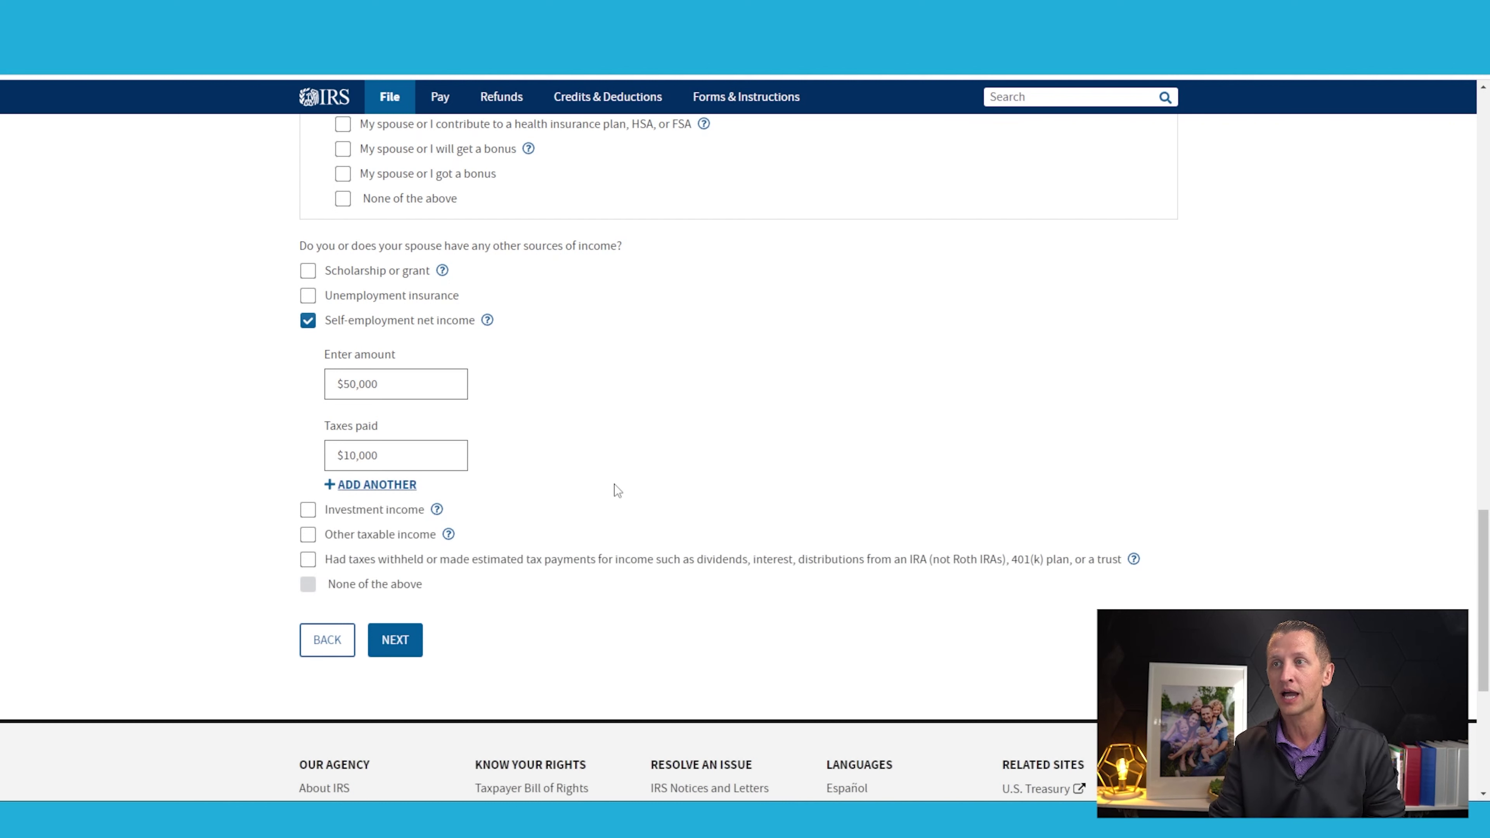
pyautogui.click(394, 640)
pyautogui.scroll(2, 926, 513)
pyautogui.moveTo(740, 470); pyautogui.dragTo(824, 479)
pyautogui.click(987, 489)
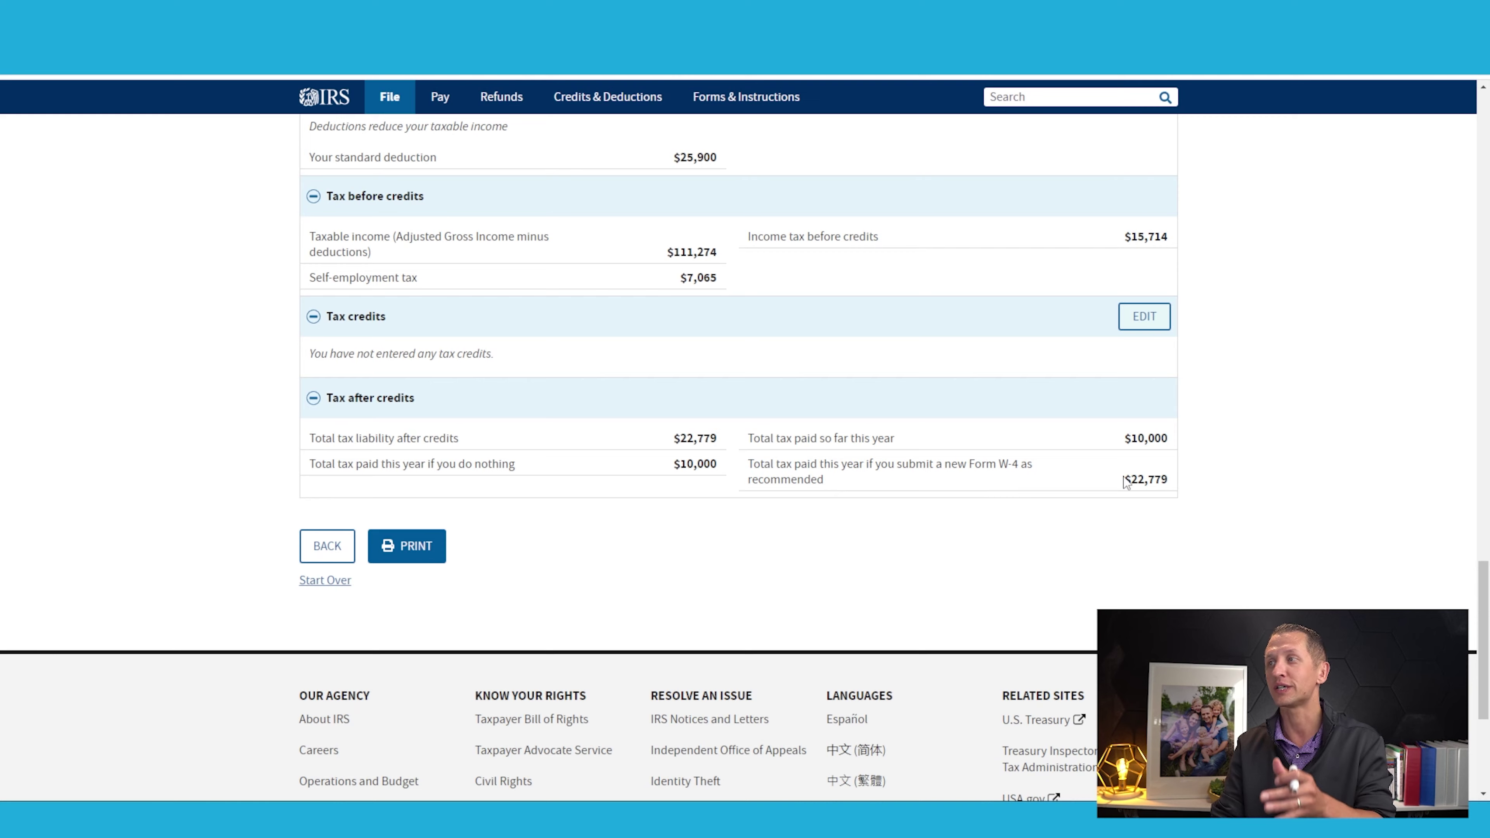
pyautogui.moveTo(1126, 482); pyautogui.dragTo(1175, 482)
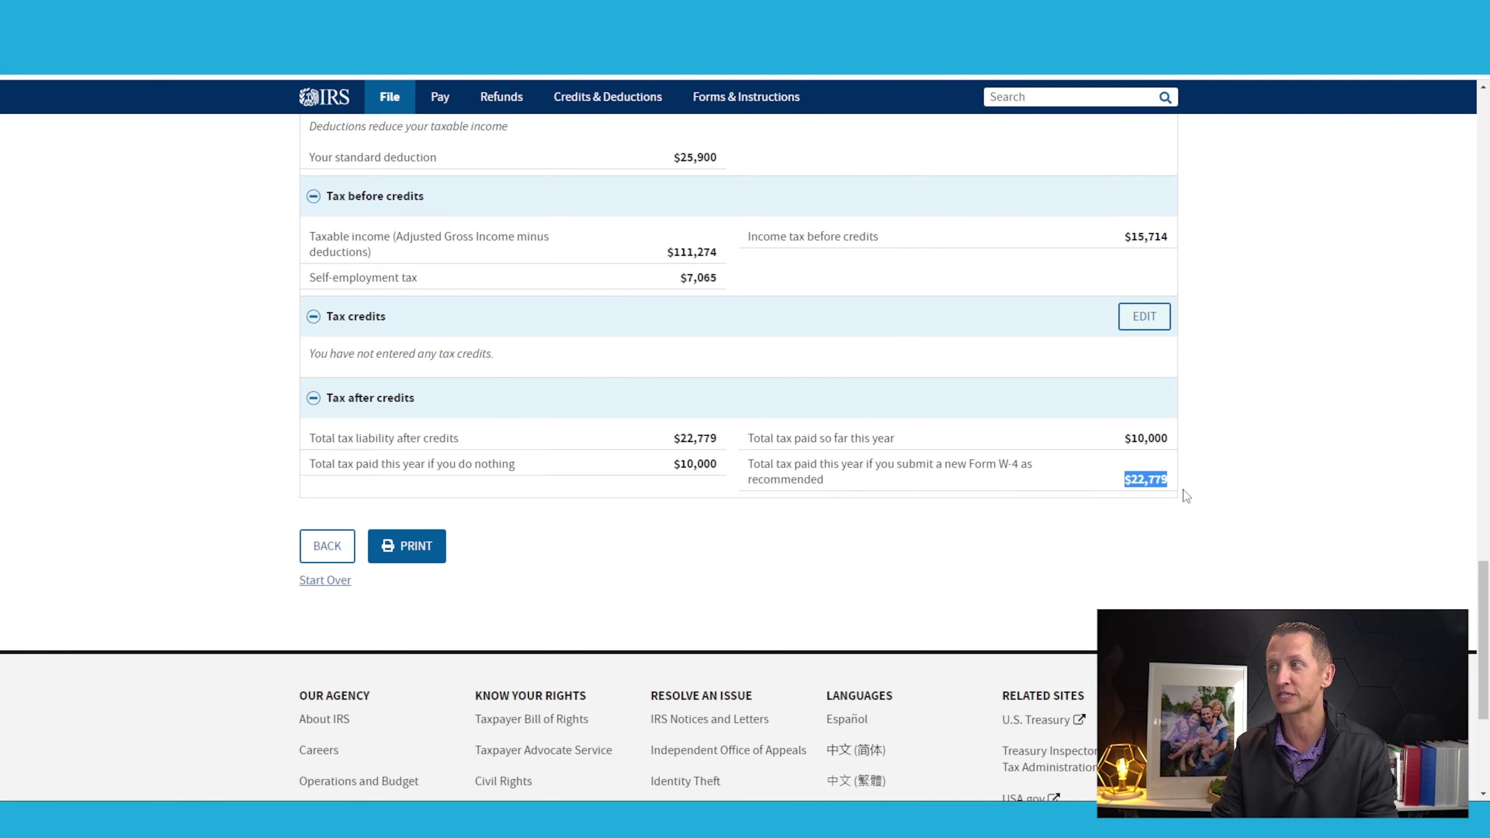
pyautogui.click(1217, 517)
pyautogui.scroll(15, 1216, 513)
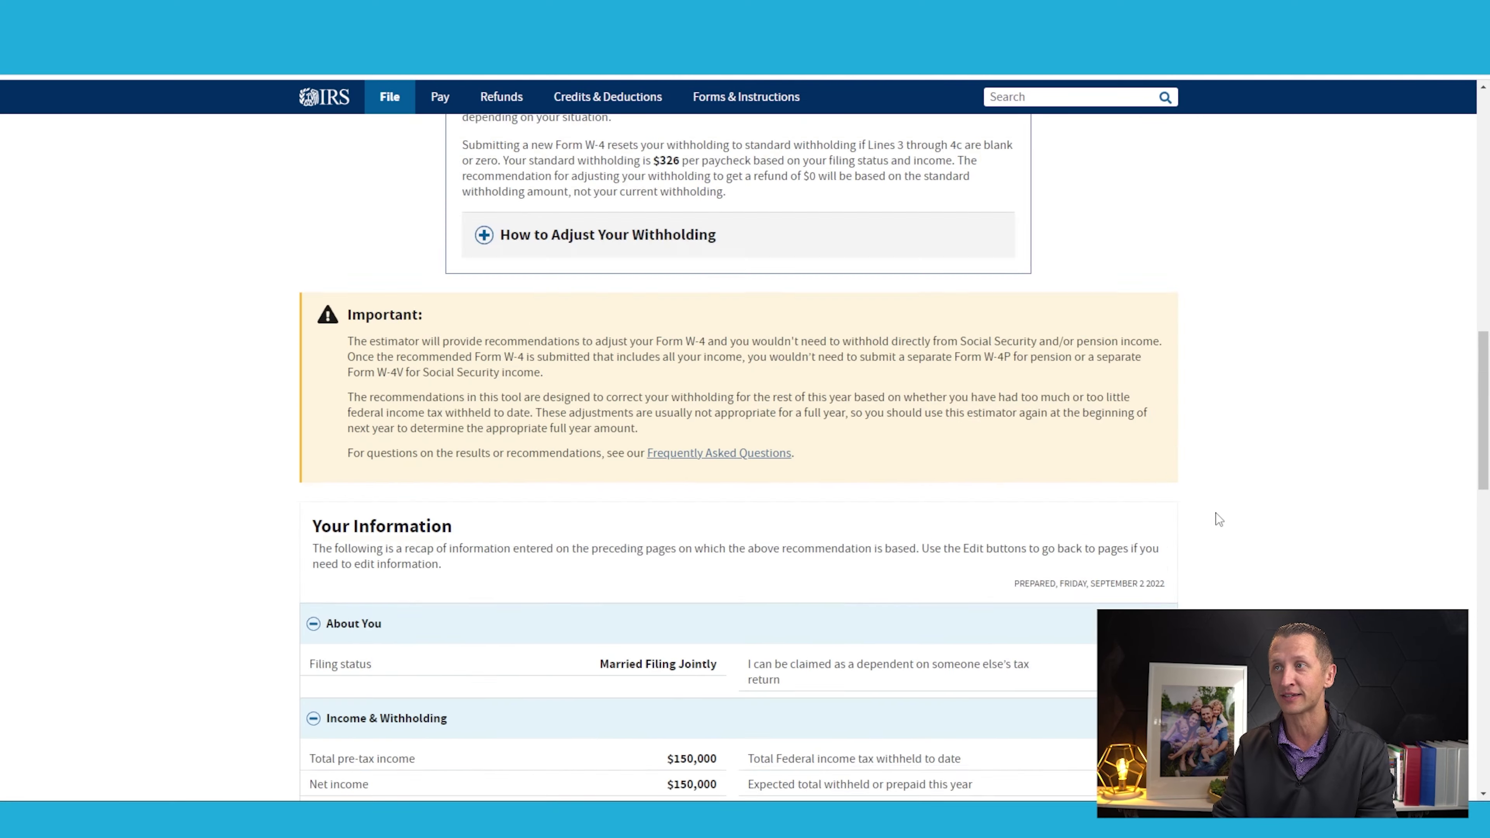
pyautogui.scroll(-2, 1208, 517)
pyautogui.scroll(-1, 1203, 528)
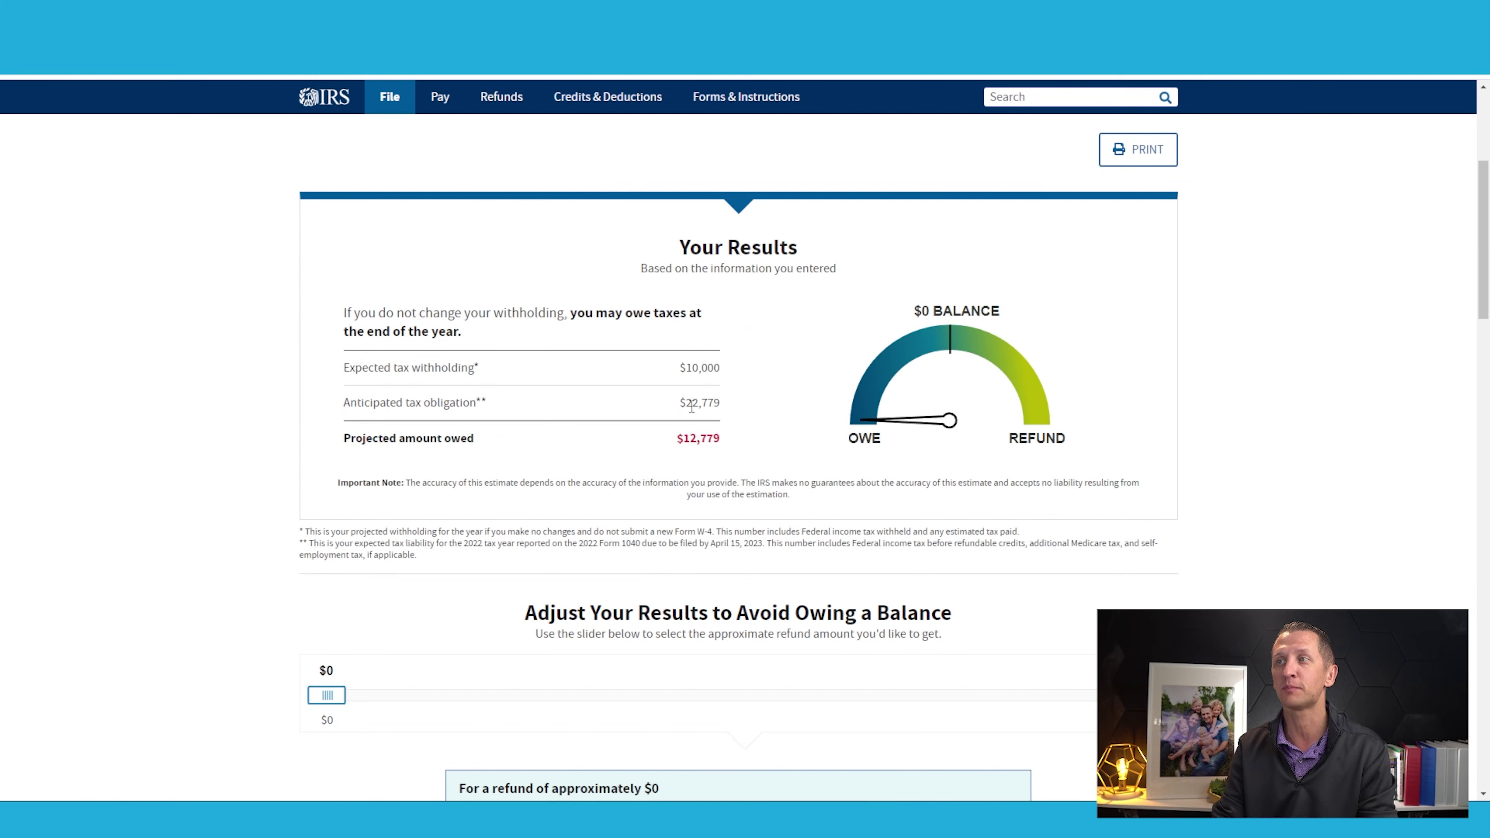
pyautogui.moveTo(341, 370); pyautogui.dragTo(480, 368)
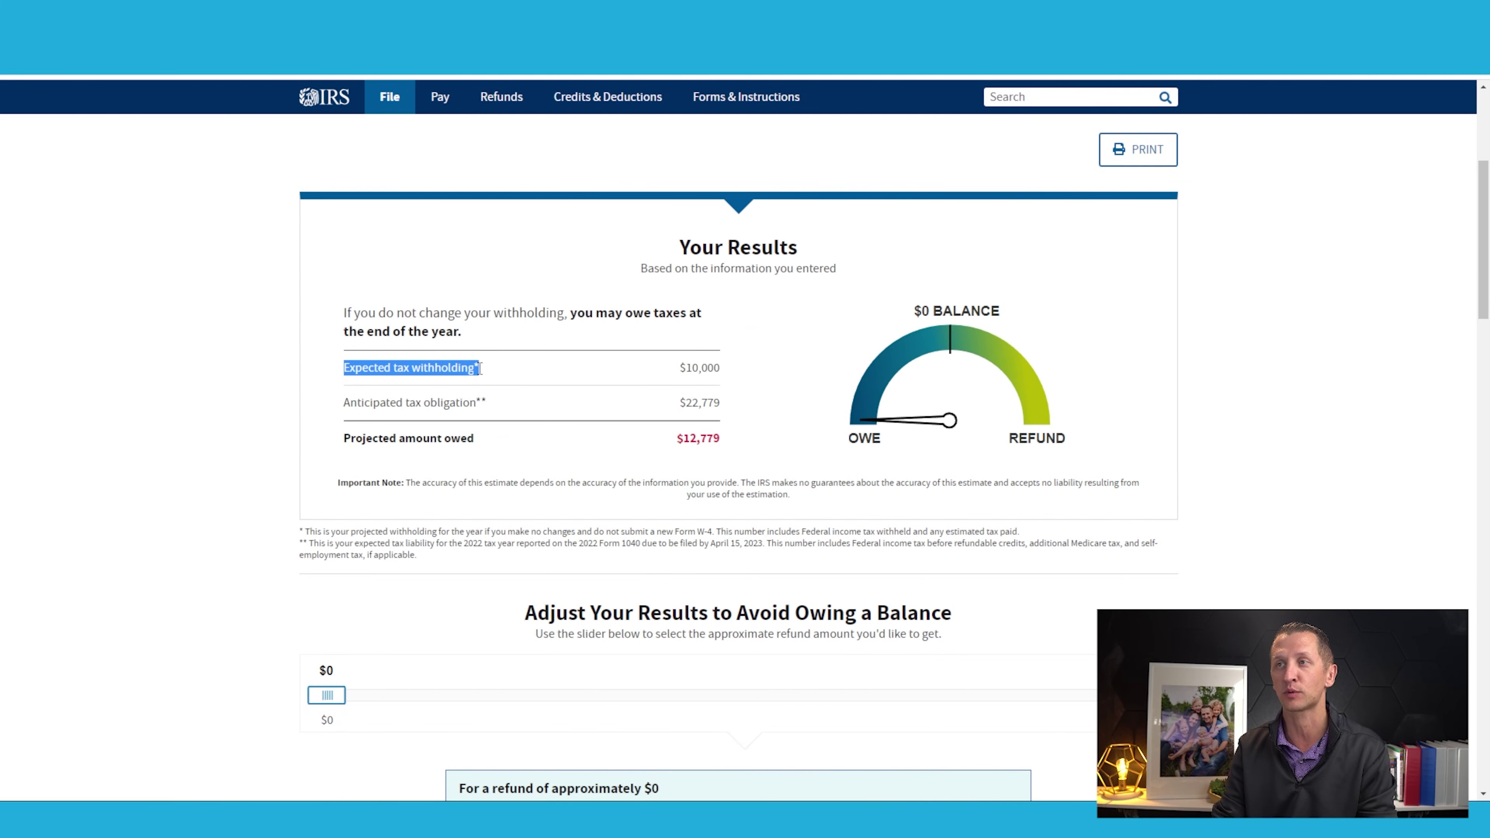
pyautogui.moveTo(644, 366); pyautogui.dragTo(720, 370)
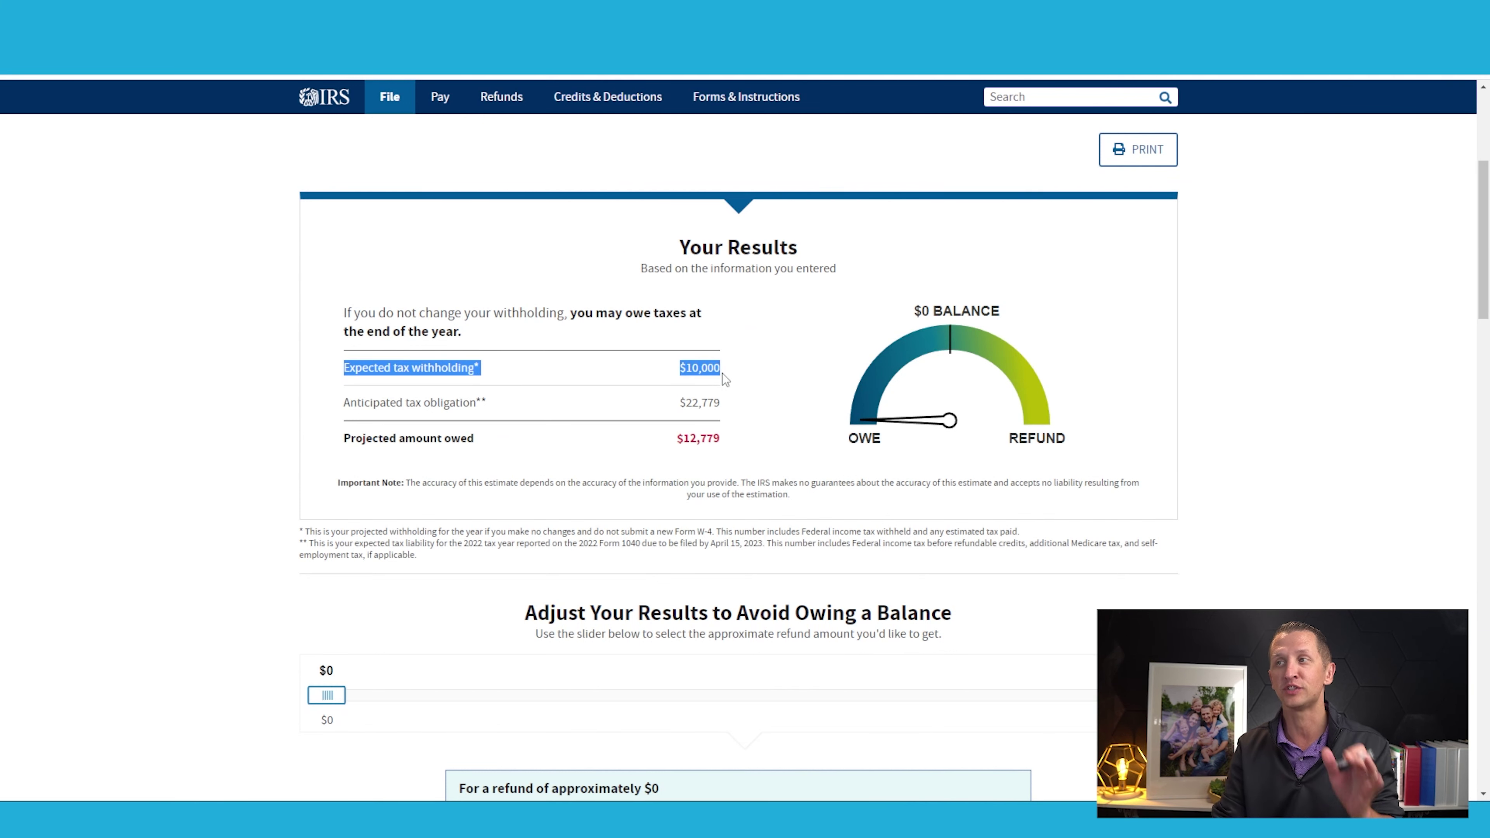